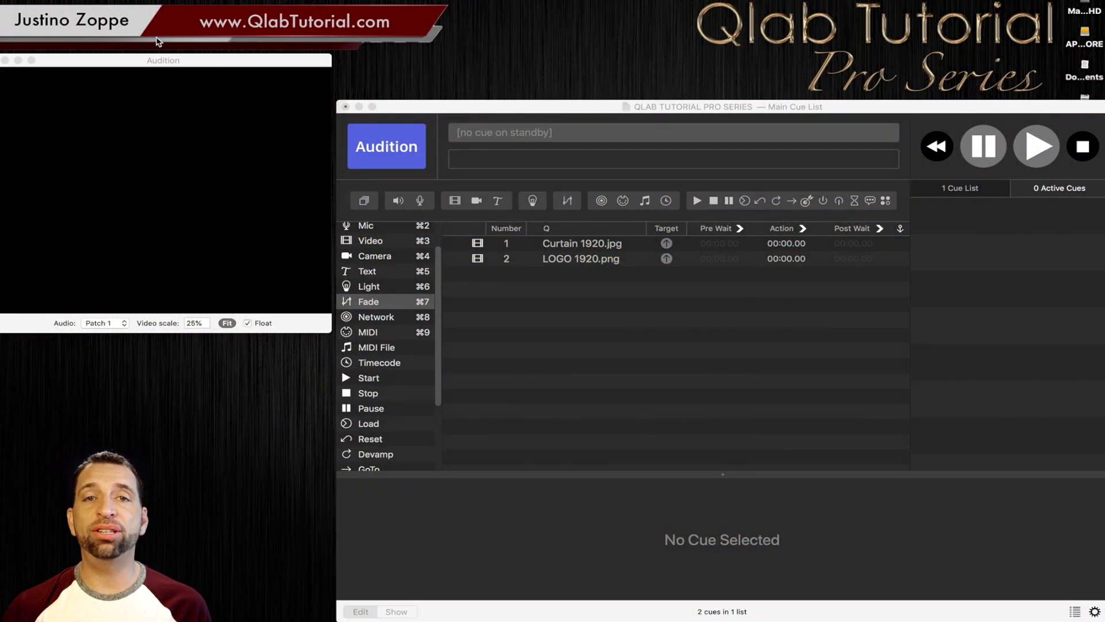
# Preview the Curtain 1920.jpg cue in the audition window and stop all playback.
pyautogui.click(633, 258)
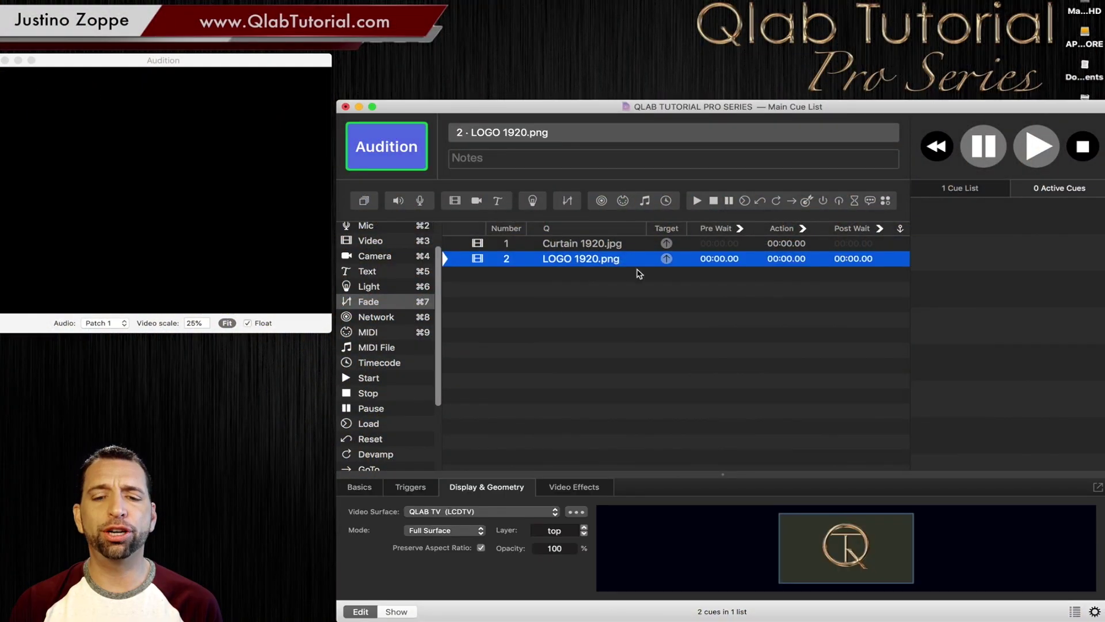
pyautogui.click(578, 244)
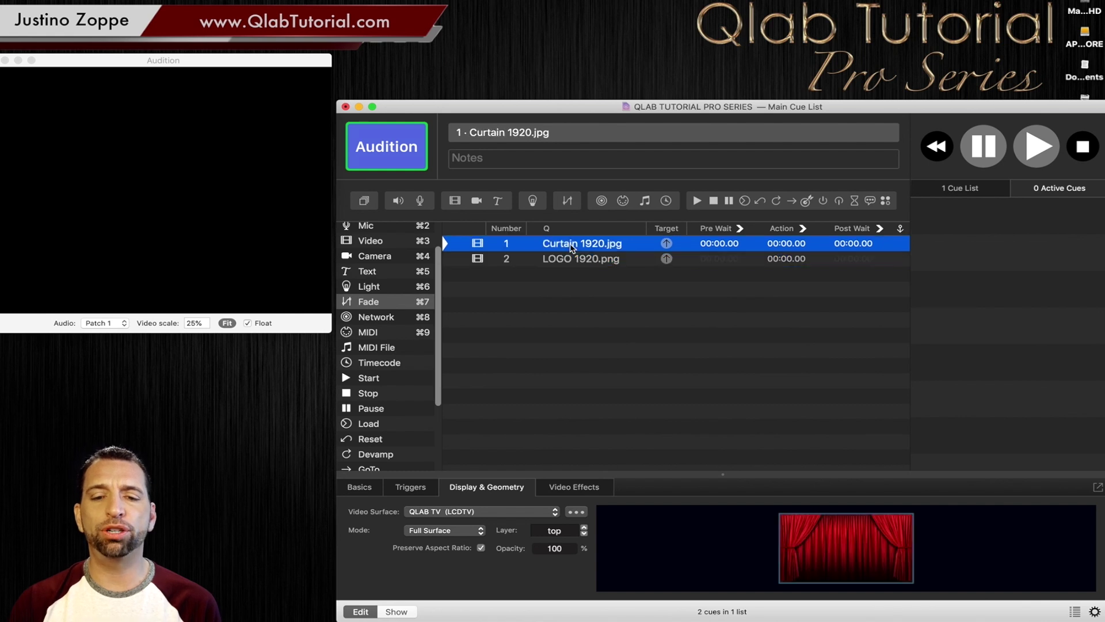
pyautogui.press('space')
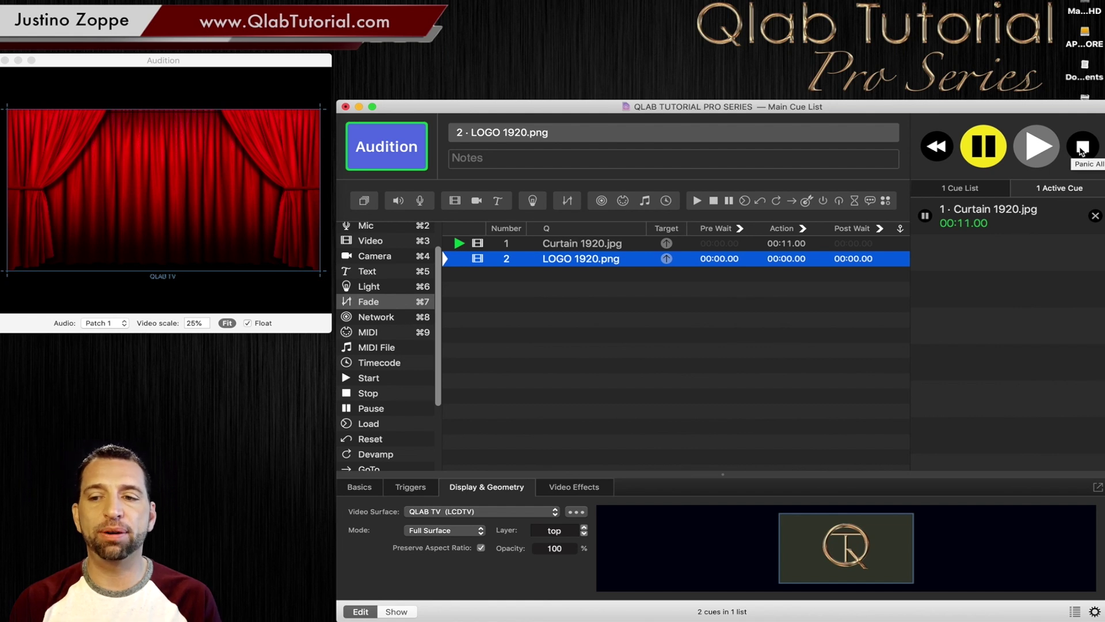
pyautogui.click(1081, 147)
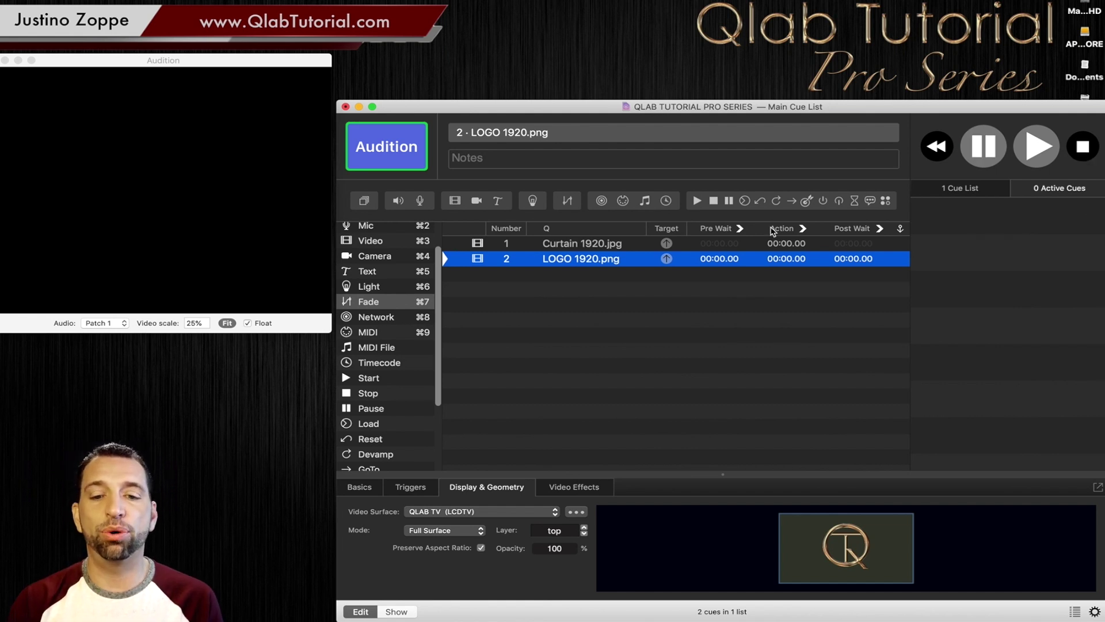
# Add a Fade cue and place it between the Curtain 1920.jpg and LOGO 1920.png cues, with playback stopped.
pyautogui.click(568, 243)
pyautogui.press('space')
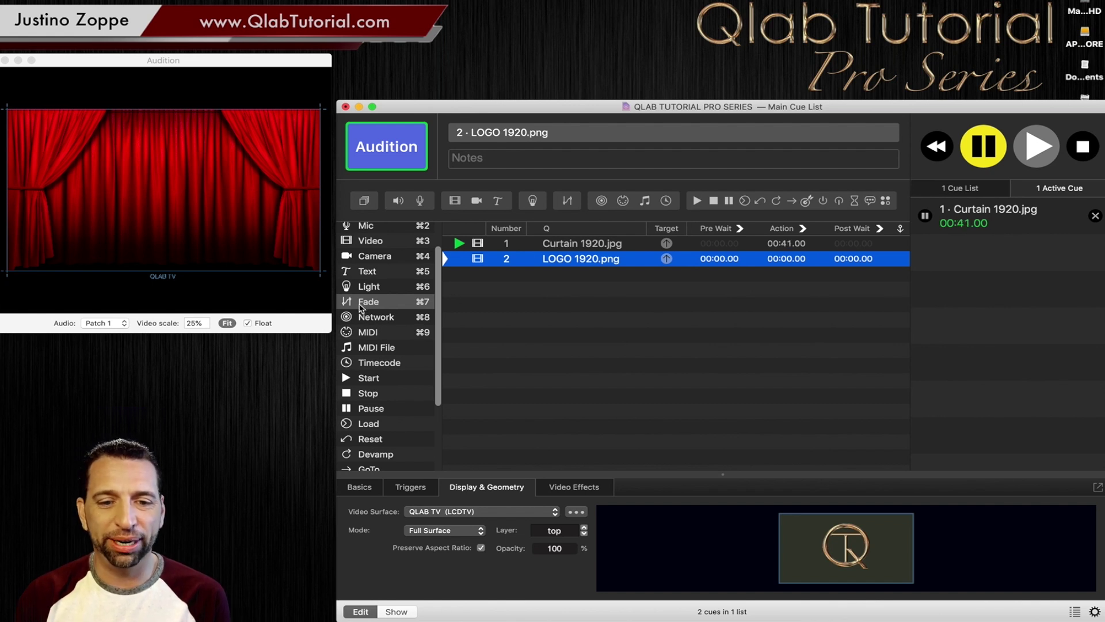
pyautogui.moveTo(367, 306); pyautogui.dragTo(571, 274)
pyautogui.click(1082, 147)
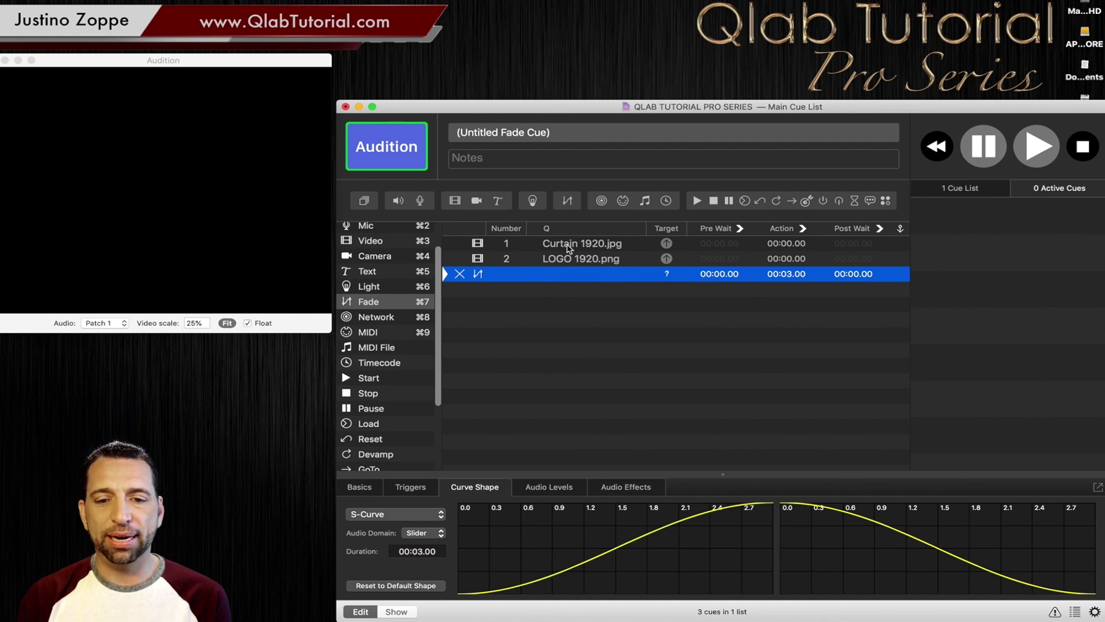
pyautogui.moveTo(554, 275); pyautogui.dragTo(567, 260)
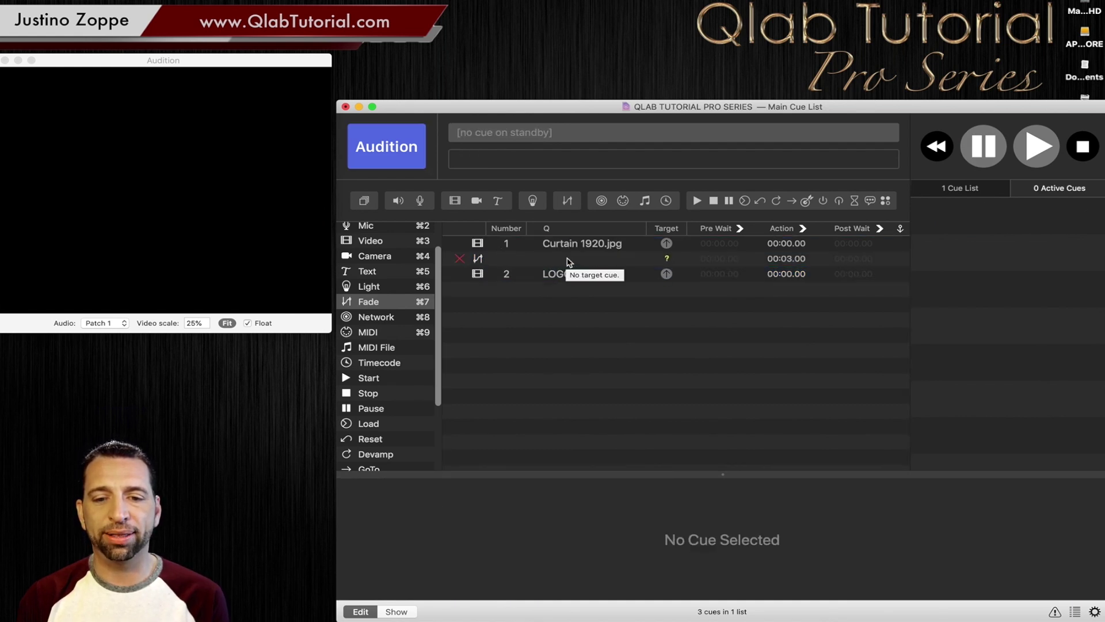
pyautogui.click(568, 262)
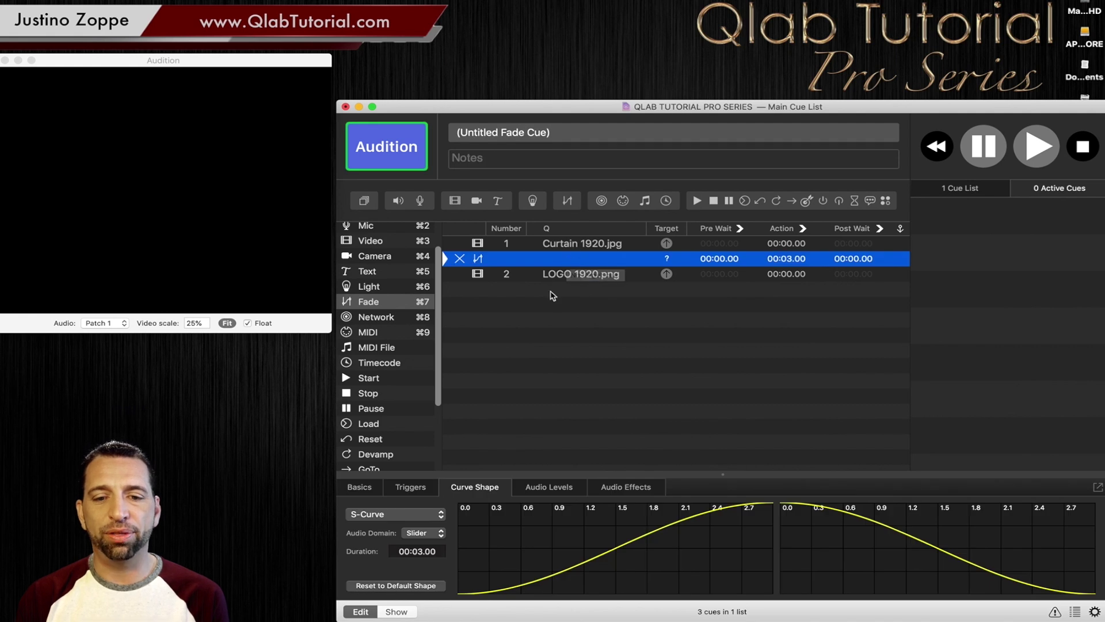
pyautogui.click(548, 318)
pyautogui.moveTo(460, 262)
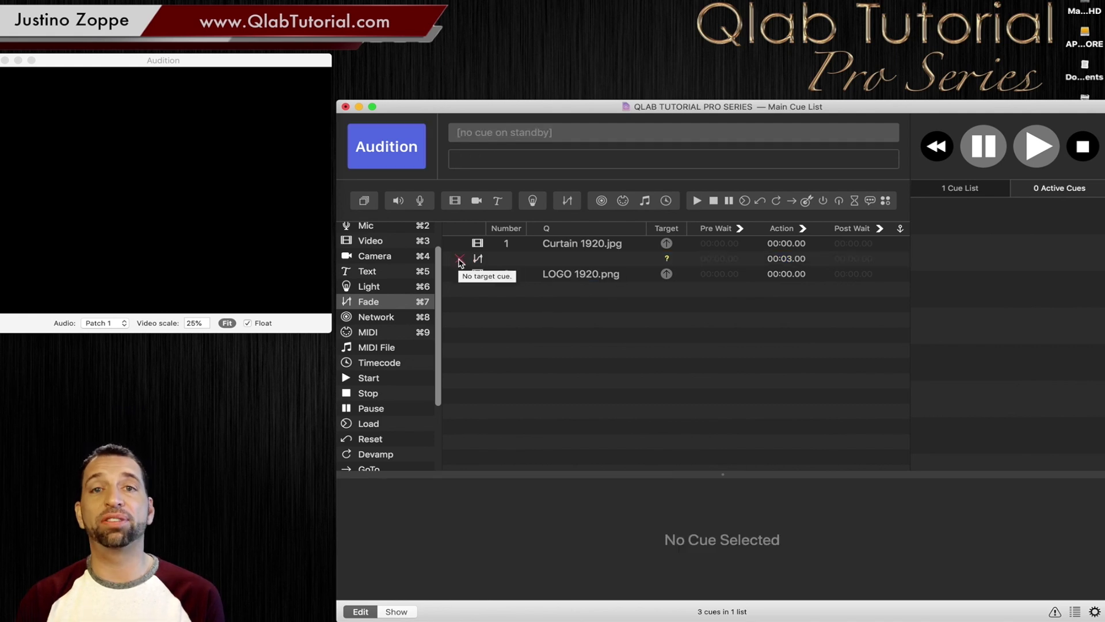
# Assign Curtain 1920.jpg as the target of the new fade cue.
pyautogui.click(583, 247)
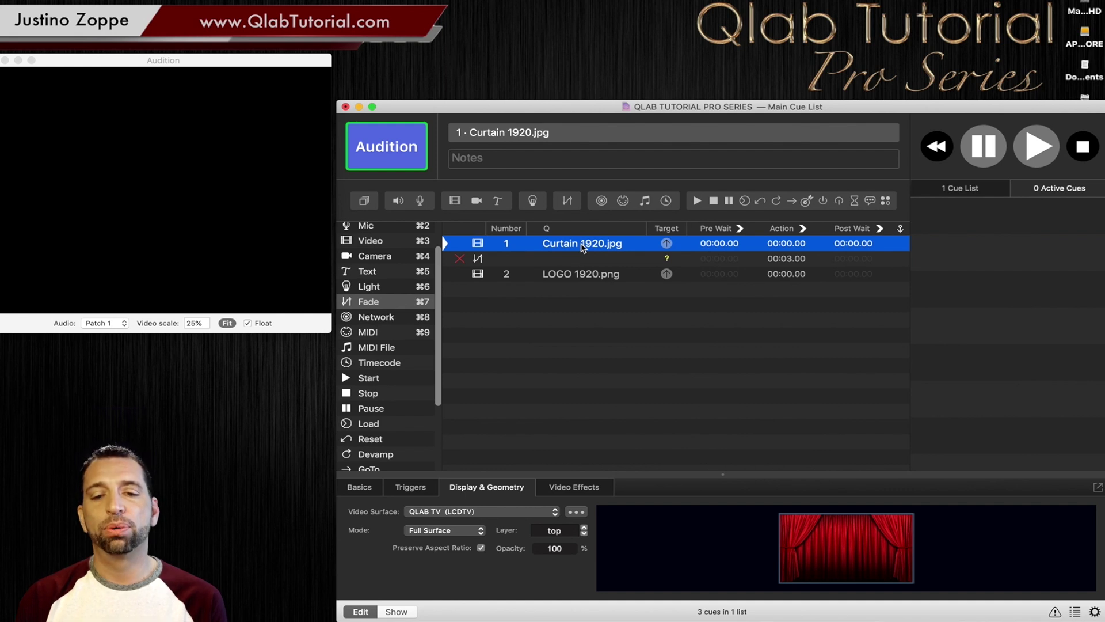
pyautogui.click(573, 246)
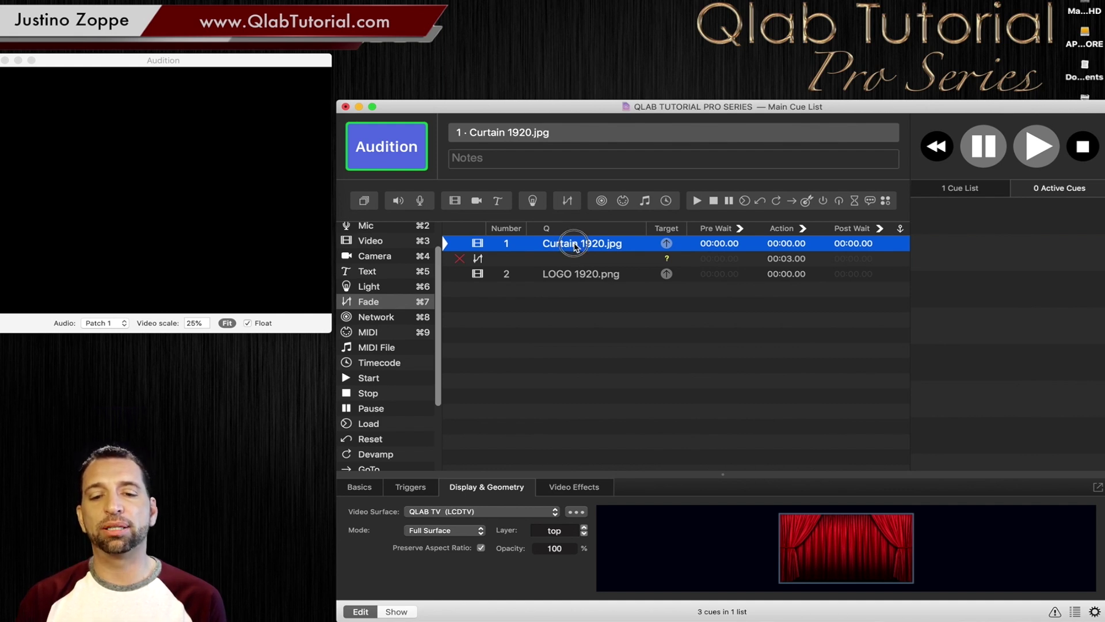
pyautogui.moveTo(574, 245); pyautogui.dragTo(574, 262)
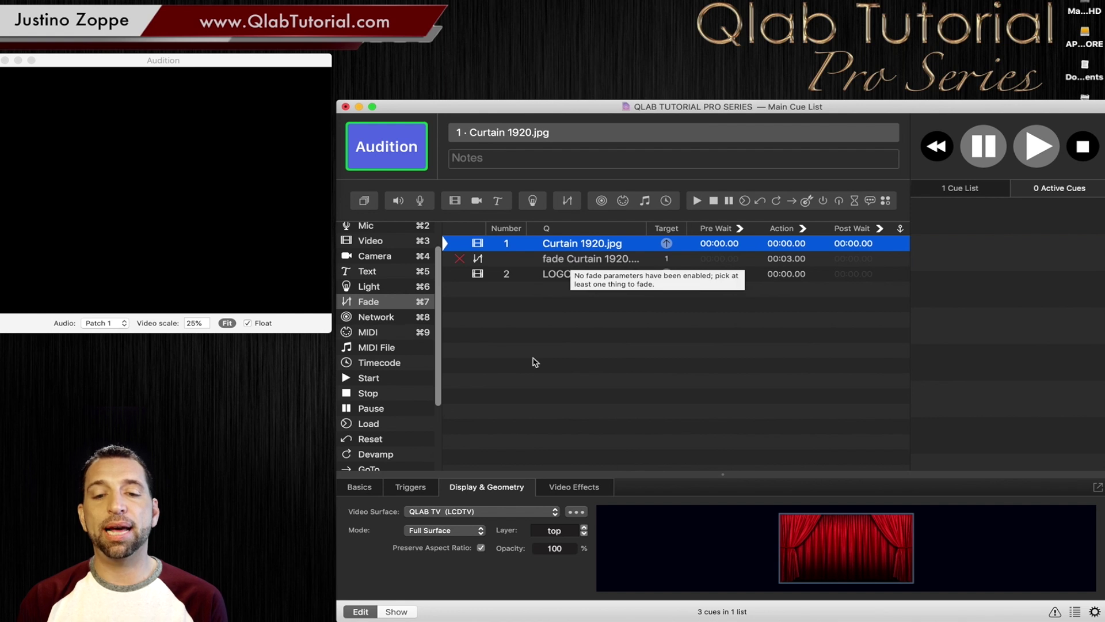
pyautogui.click(535, 361)
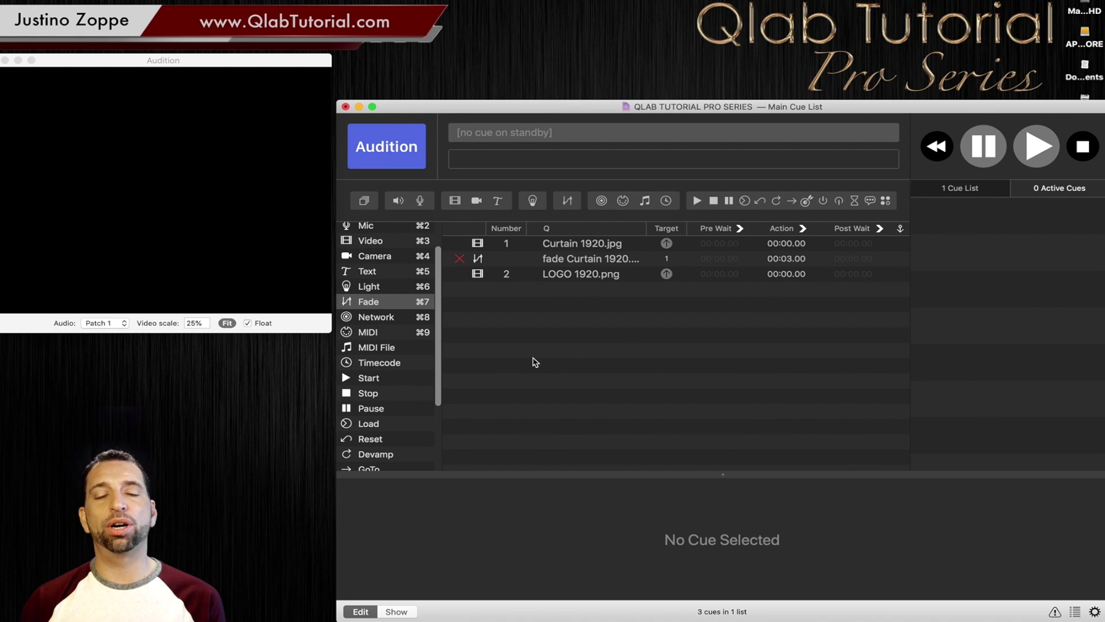
# Enable opacity as the parameter to fade in the curtain fade cue's geometry settings.
pyautogui.click(576, 245)
pyautogui.click(564, 259)
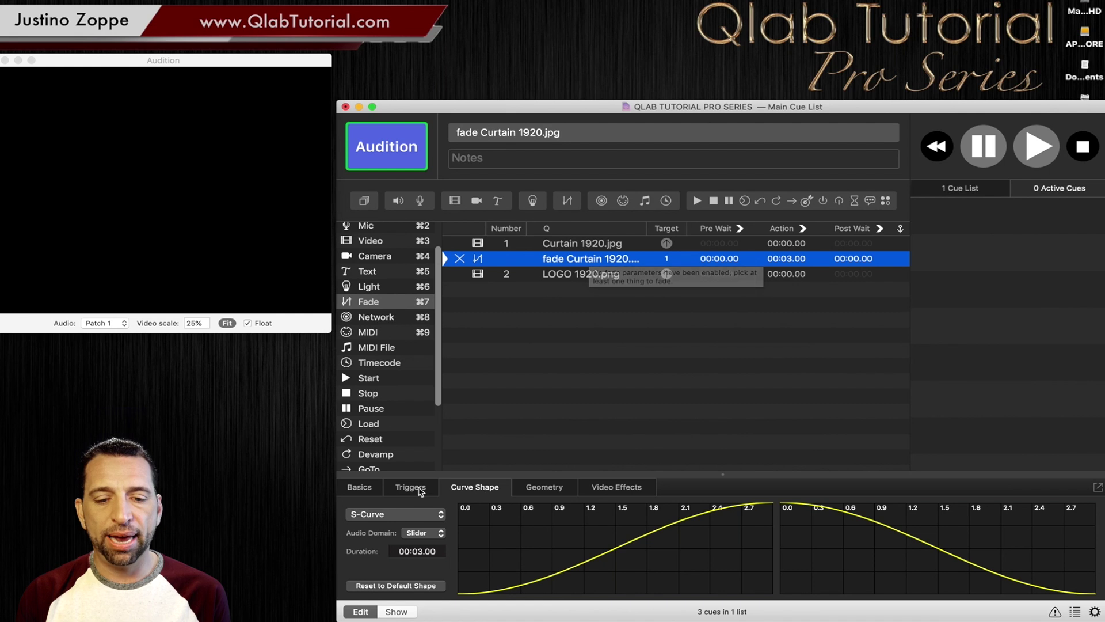
pyautogui.click(551, 488)
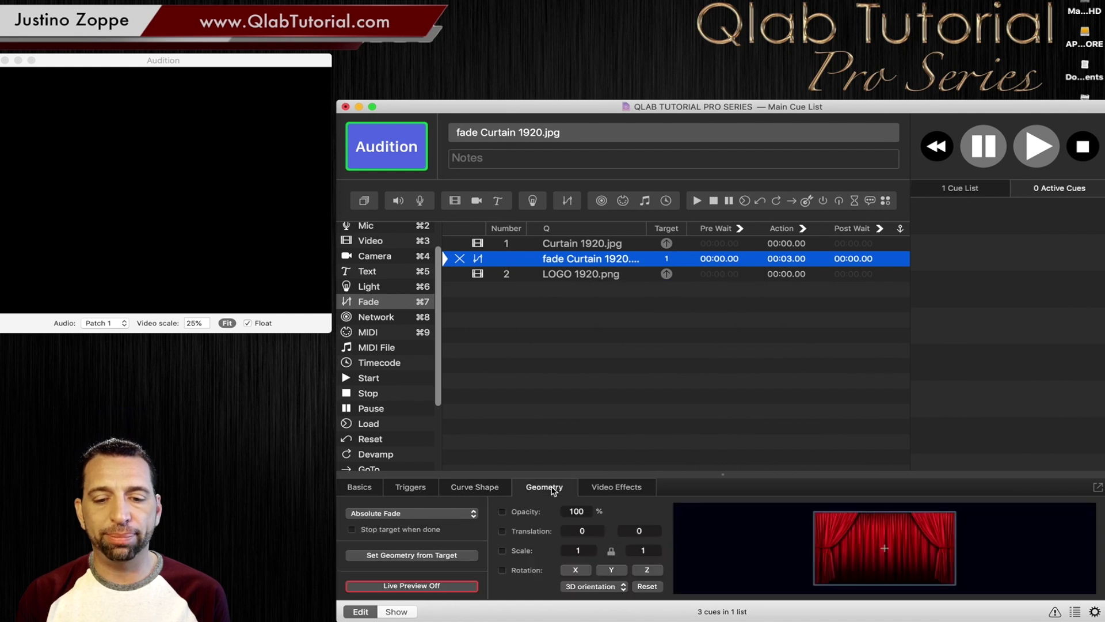
pyautogui.click(503, 512)
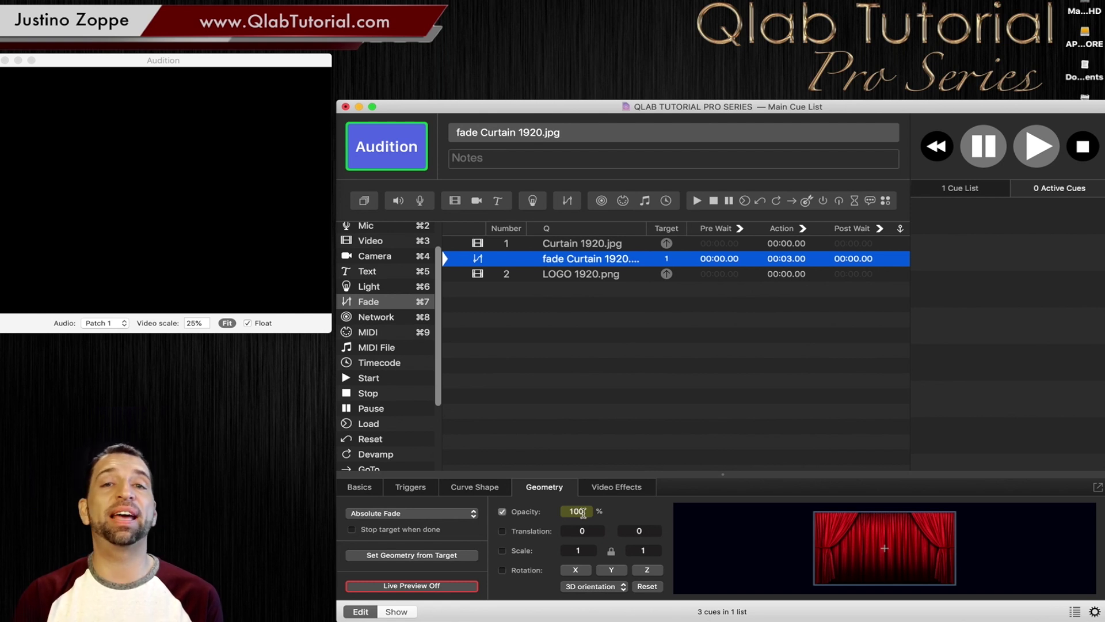
# Run the Curtain 1920.jpg cue followed by its fade cue, and stop all playback.
pyautogui.click(581, 249)
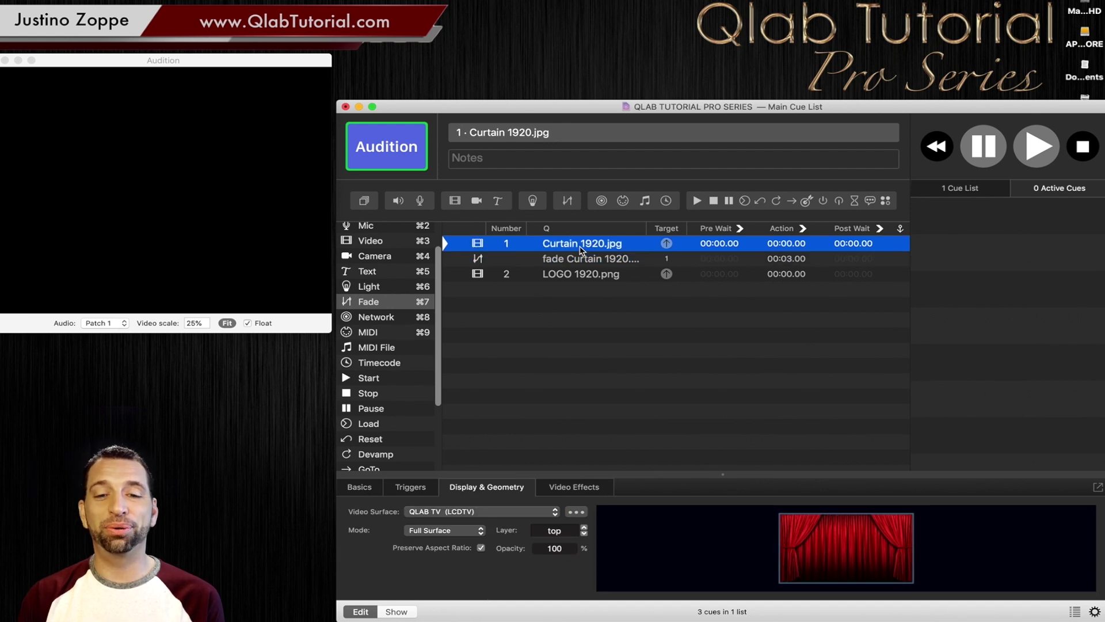
pyautogui.press('space')
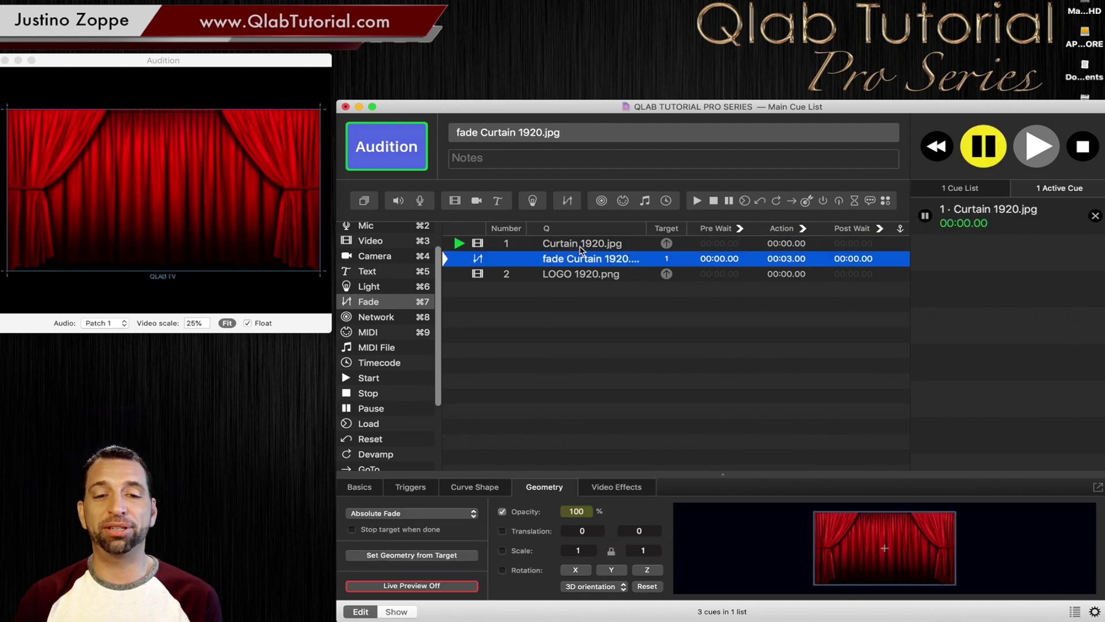
pyautogui.press('space')
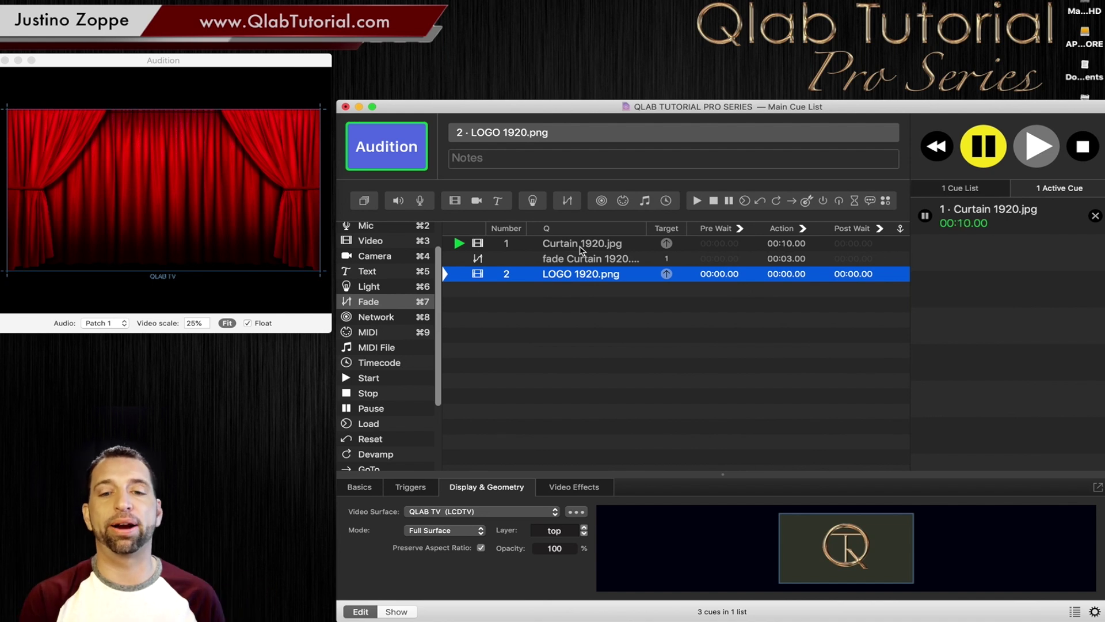
pyautogui.press('Escape')
# Set the opacity of the Curtain 1920.jpg cue to 0%.
pyautogui.click(586, 248)
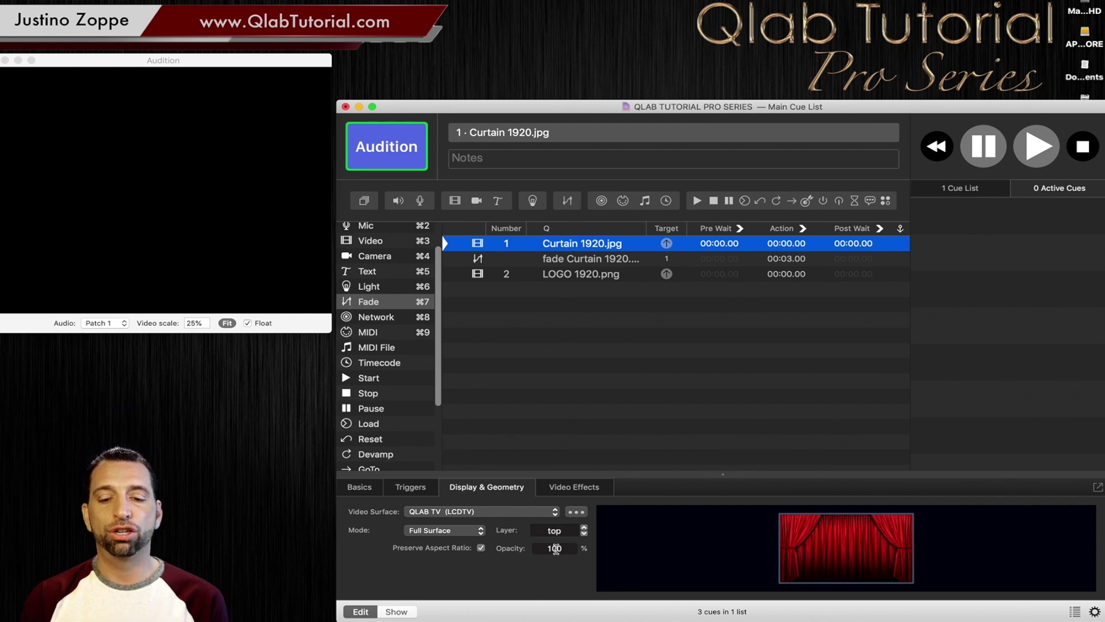
pyautogui.doubleClick(555, 549)
pyautogui.write('53')
pyautogui.write('0')
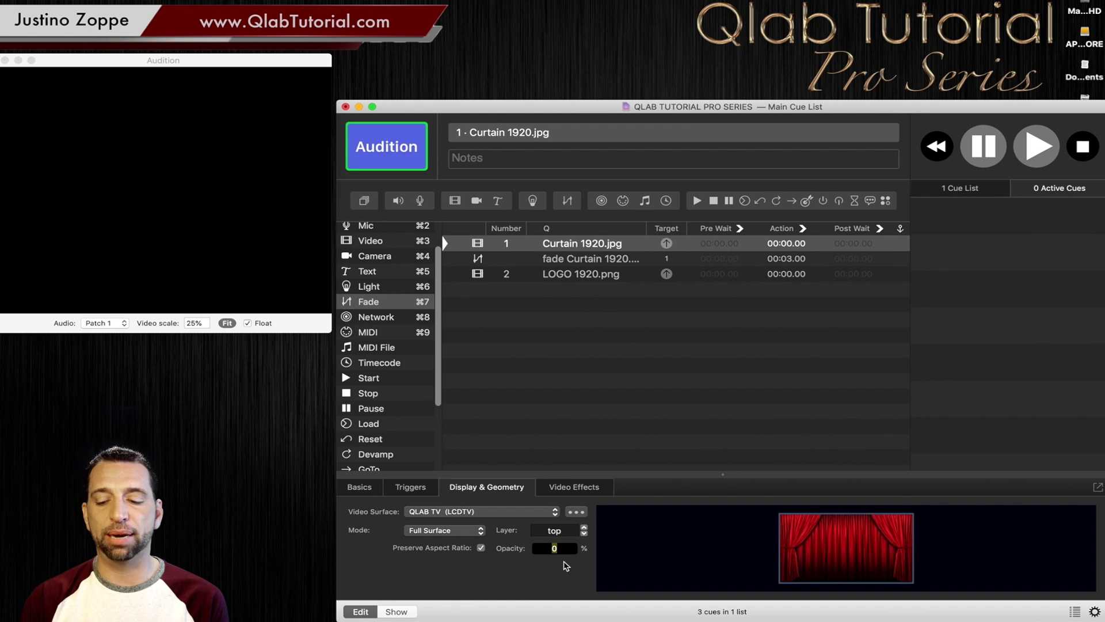
pyautogui.press('Return')
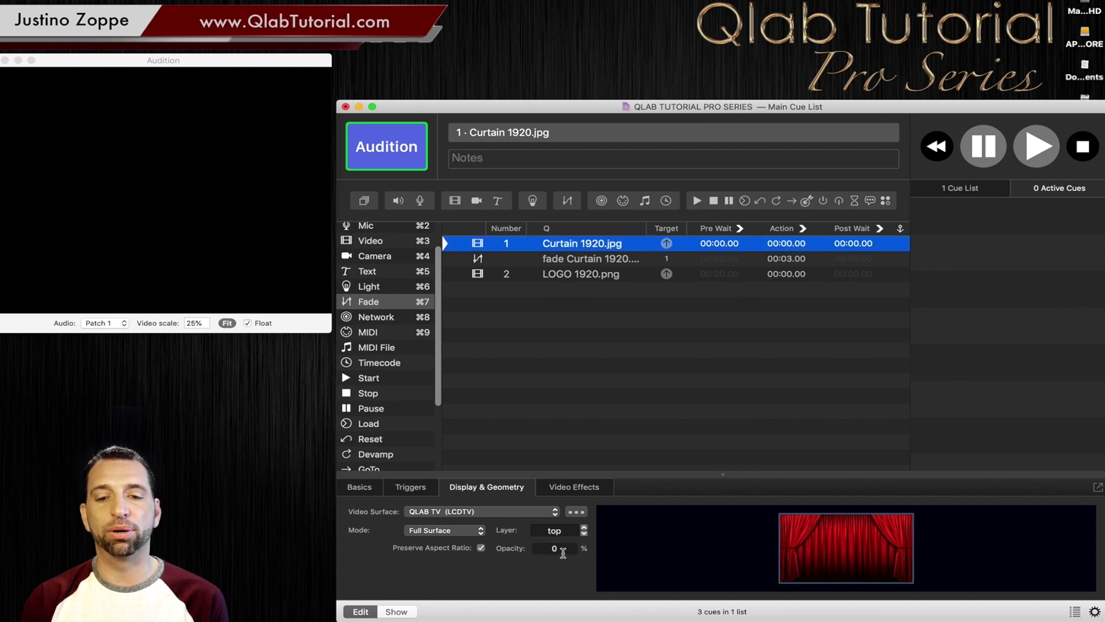
pyautogui.click(650, 358)
# Start the transparent Curtain 1920.jpg cue and run its fade cue to test the fade-in.
pyautogui.click(586, 247)
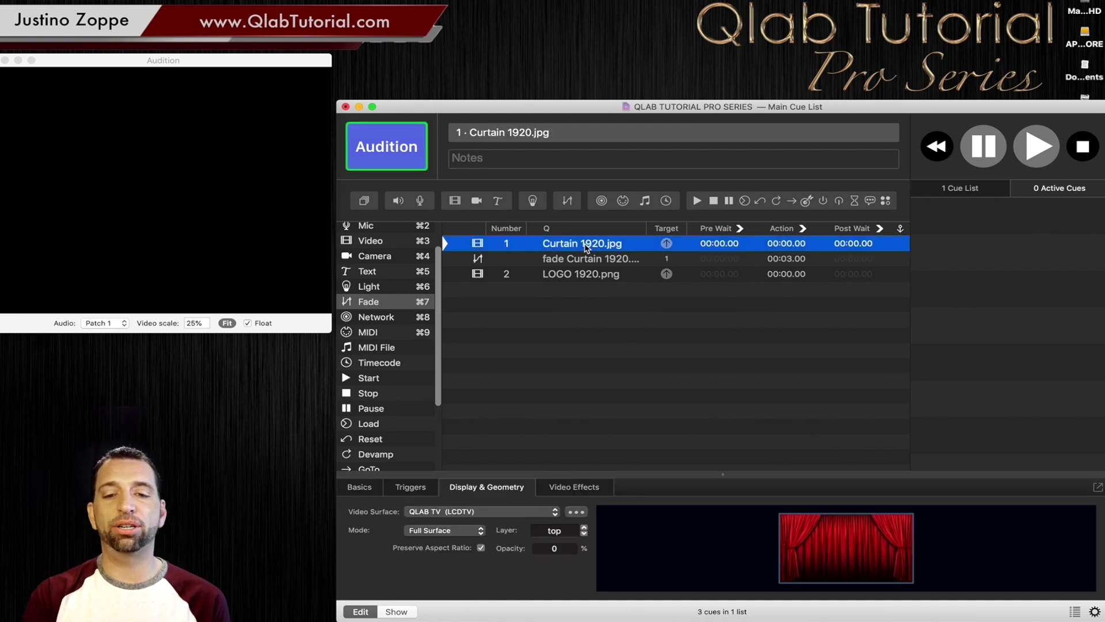
pyautogui.press('space')
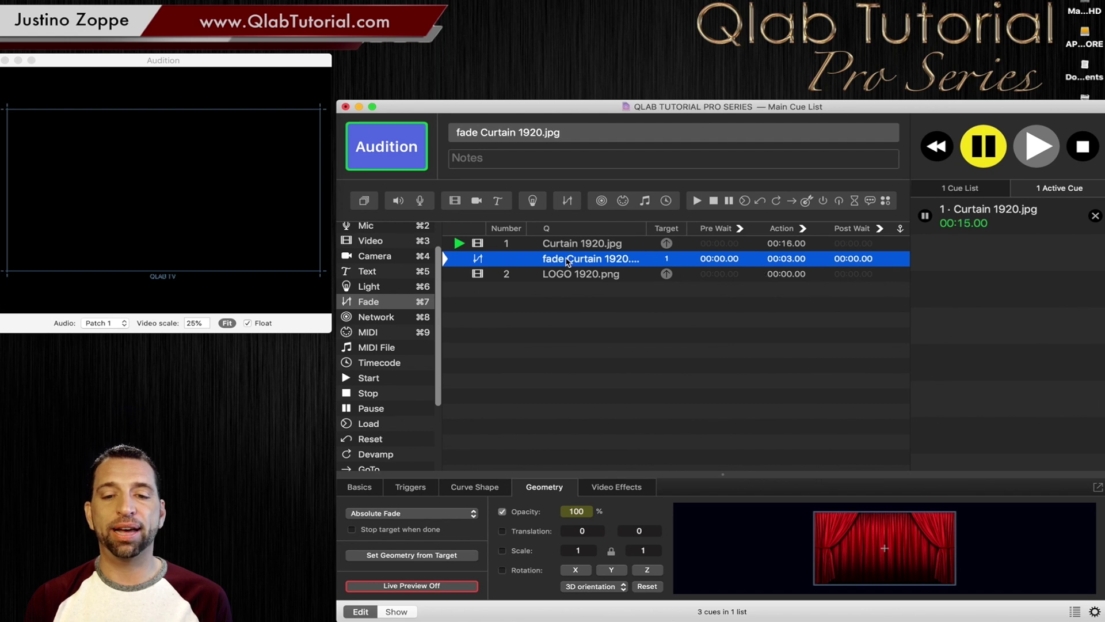
pyautogui.press('space')
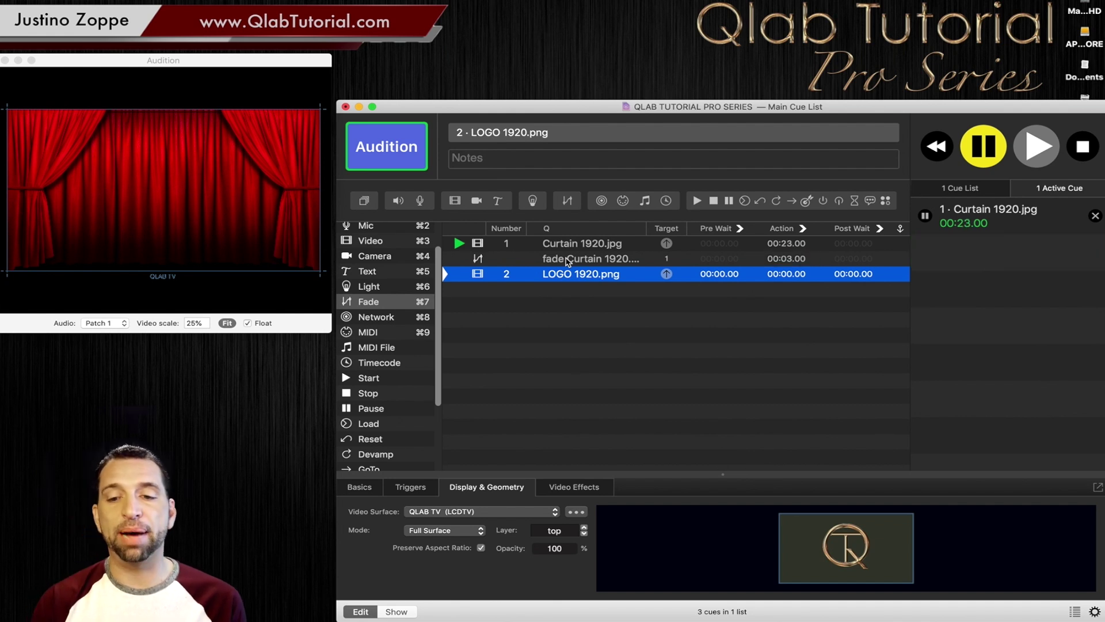
# Set the curtain fade cue's action duration to 10 seconds.
pyautogui.doubleClick(796, 258)
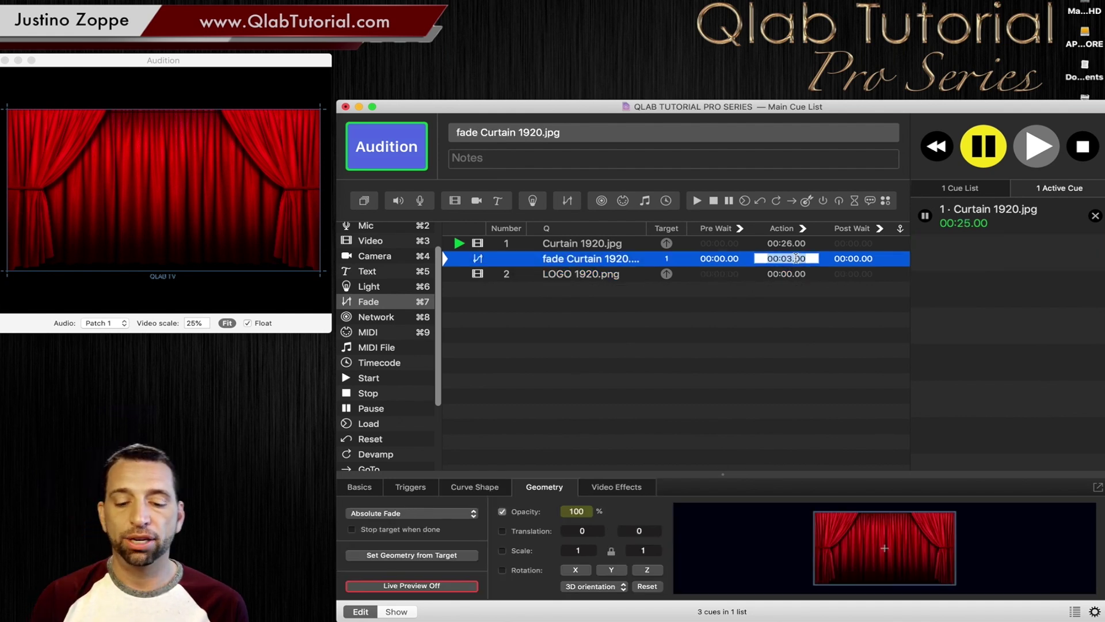
pyautogui.write('10')
pyautogui.press('Return')
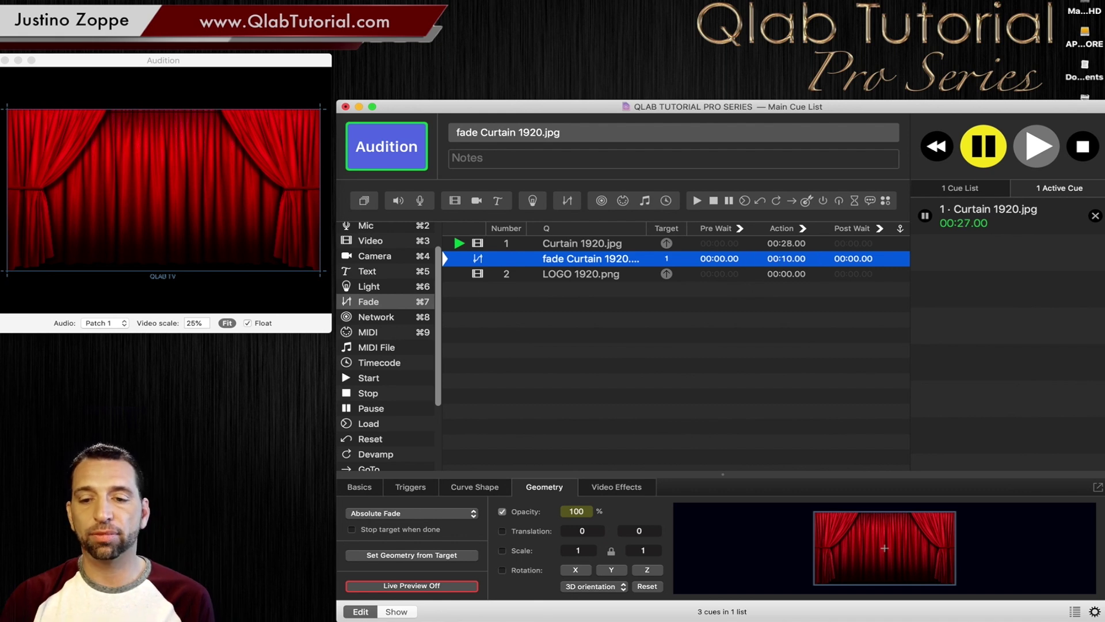
# Stop playback, restart the Curtain 1920.jpg cue and run its fade cue with the 10-second duration.
pyautogui.click(1082, 154)
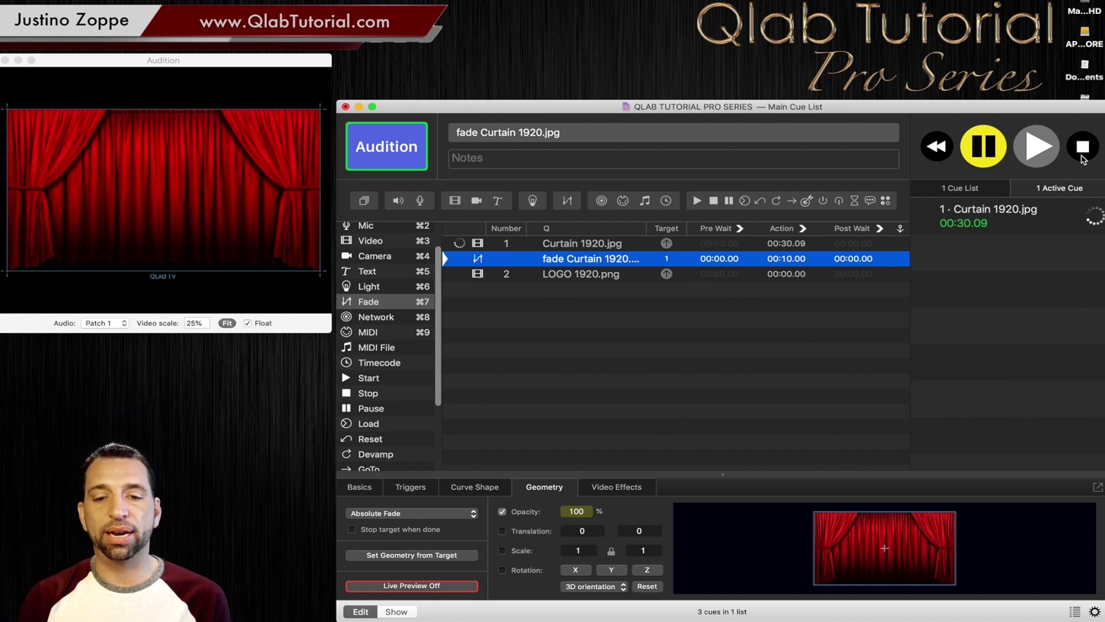
pyautogui.click(567, 245)
pyautogui.press('space')
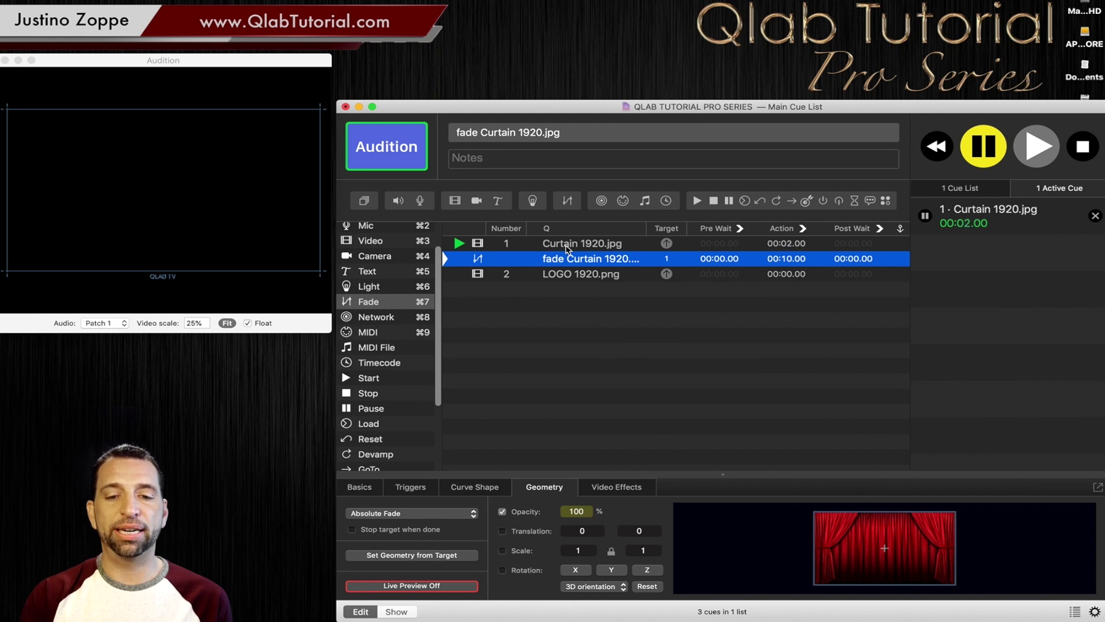
pyautogui.press('space')
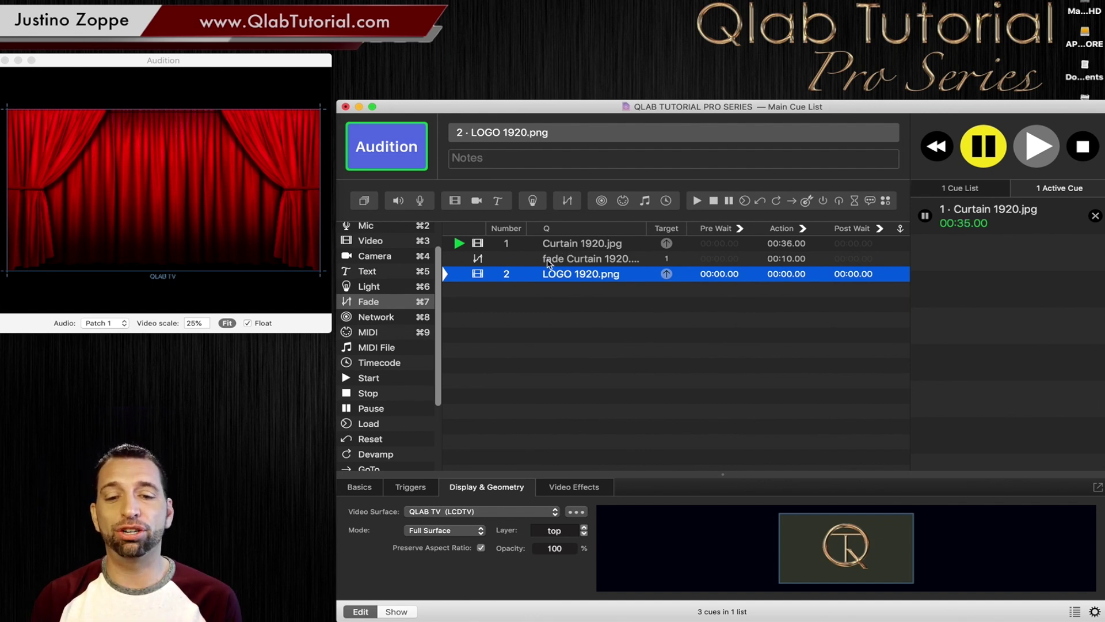
# Duplicate the curtain fade cue and lower the duplicate's target opacity to about 1%.
pyautogui.click(549, 261)
pyautogui.press('super+d')
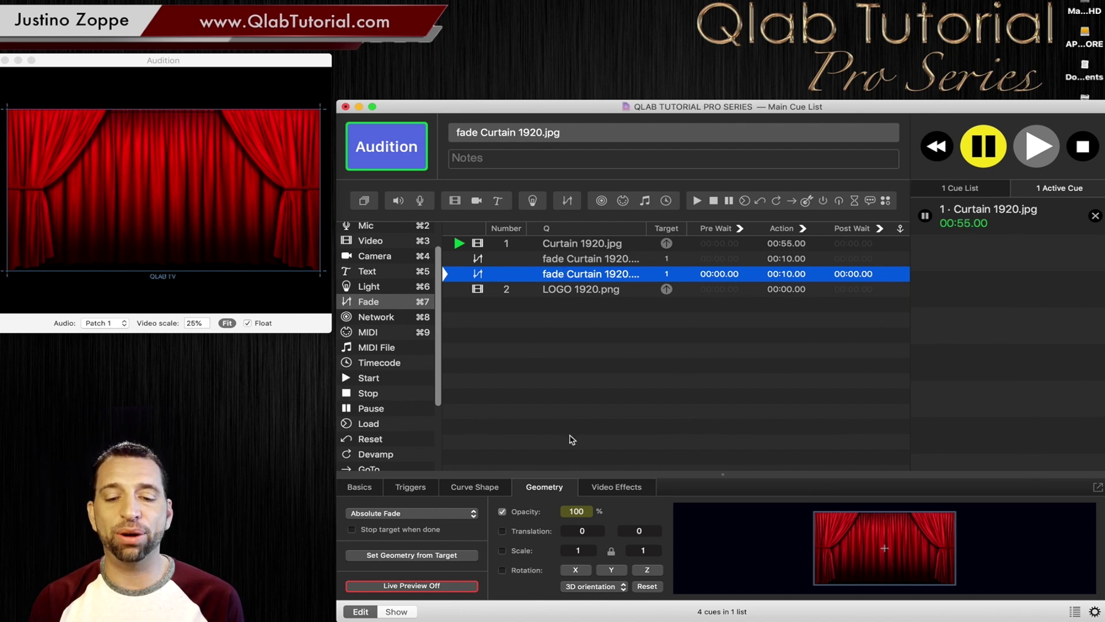
pyautogui.doubleClick(576, 511)
pyautogui.write('99')
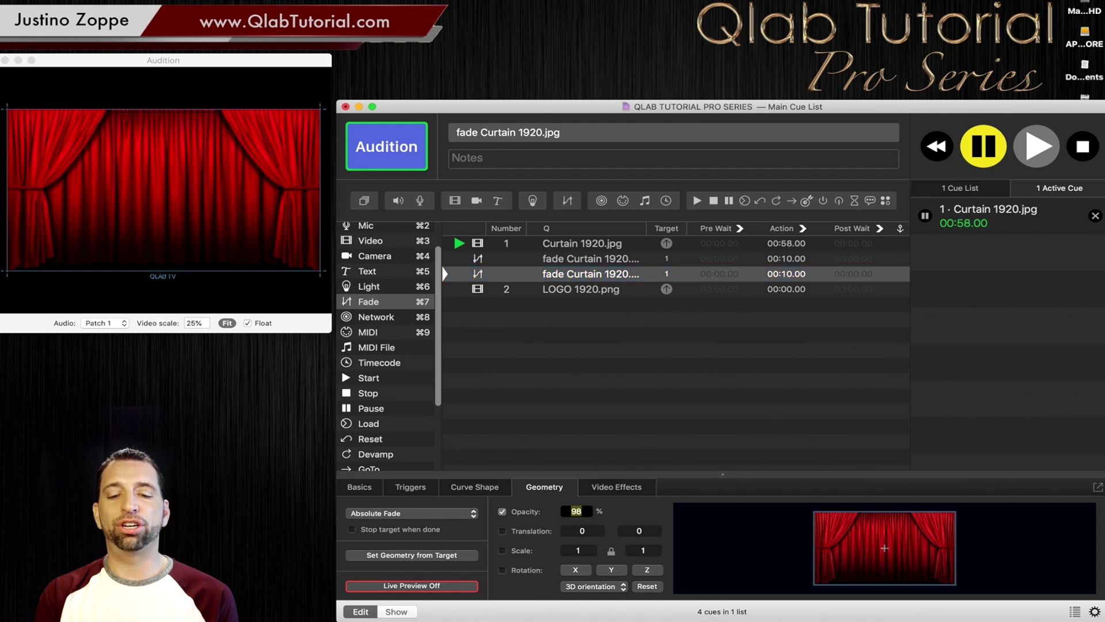
pyautogui.press('Down')
pyautogui.press('Down')
pyautogui.press('Down')
pyautogui.press('Down')
pyautogui.press('Down')
pyautogui.press('Down')
pyautogui.press('Down')
pyautogui.press('Down')
pyautogui.press('Down')
pyautogui.press('Down')
pyautogui.press('Down')
pyautogui.press('Down')
pyautogui.press('Down')
pyautogui.press('Down')
pyautogui.press('Down')
pyautogui.press('Down')
pyautogui.press('Down')
pyautogui.press('Down')
pyautogui.press('Down')
pyautogui.press('Down')
pyautogui.press('Down')
pyautogui.press('Down')
pyautogui.press('Down')
pyautogui.press('Down')
pyautogui.press('Down')
pyautogui.press('Down')
pyautogui.press('Down')
pyautogui.press('Down')
pyautogui.press('Down')
pyautogui.press('Down')
pyautogui.press('Down')
pyautogui.press('Down')
pyautogui.press('Down')
pyautogui.press('Down')
pyautogui.press('Down')
pyautogui.press('Down')
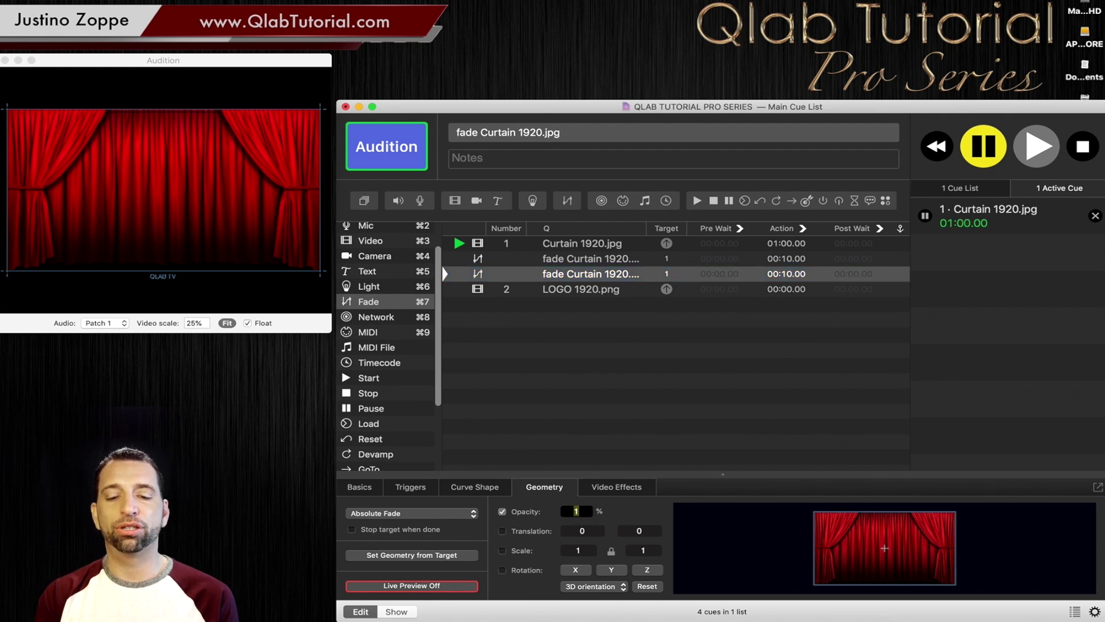
pyautogui.click(573, 361)
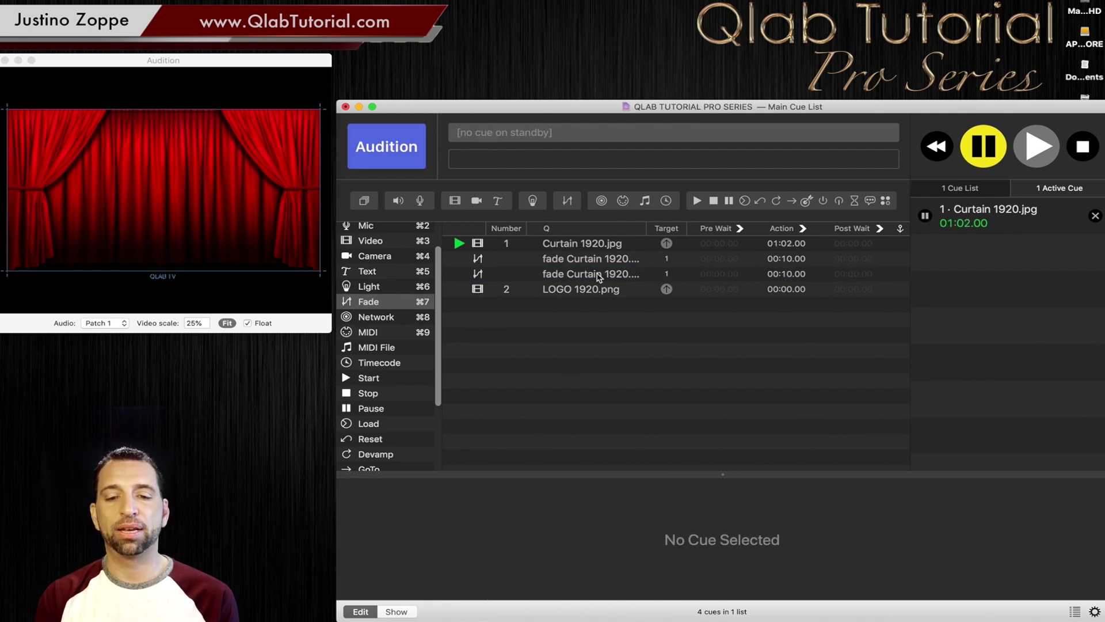
# Delete the LOGO 1920.png cue from the cue list.
pyautogui.click(570, 290)
pyautogui.keyDown('super'); pyautogui.click(569, 293); pyautogui.keyUp('super')
pyautogui.click(569, 292)
pyautogui.press('Delete')
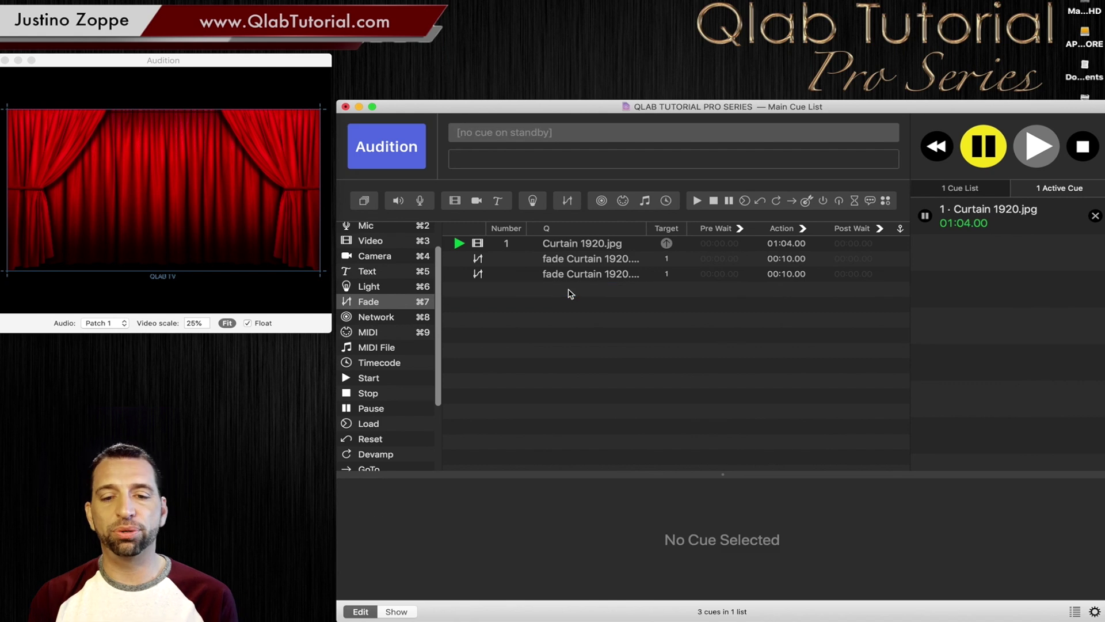
# Rename the second curtain fade cue as FADE OUT and the first one as FADE IN.
pyautogui.doubleClick(563, 279)
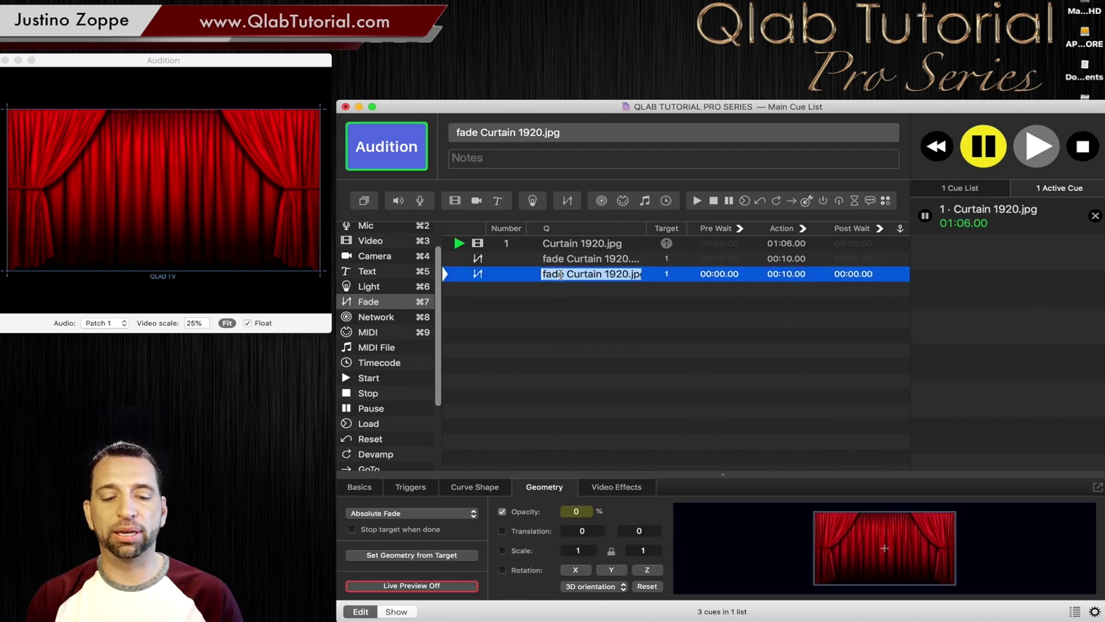
pyautogui.write('FADE OUT')
pyautogui.press('Return')
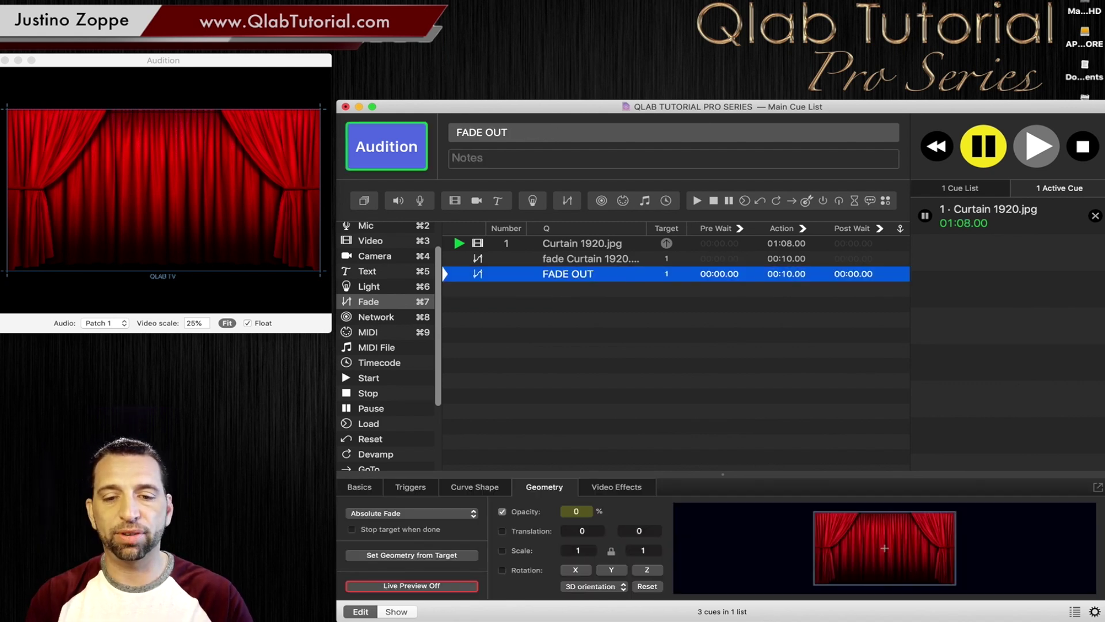
pyautogui.click(565, 259)
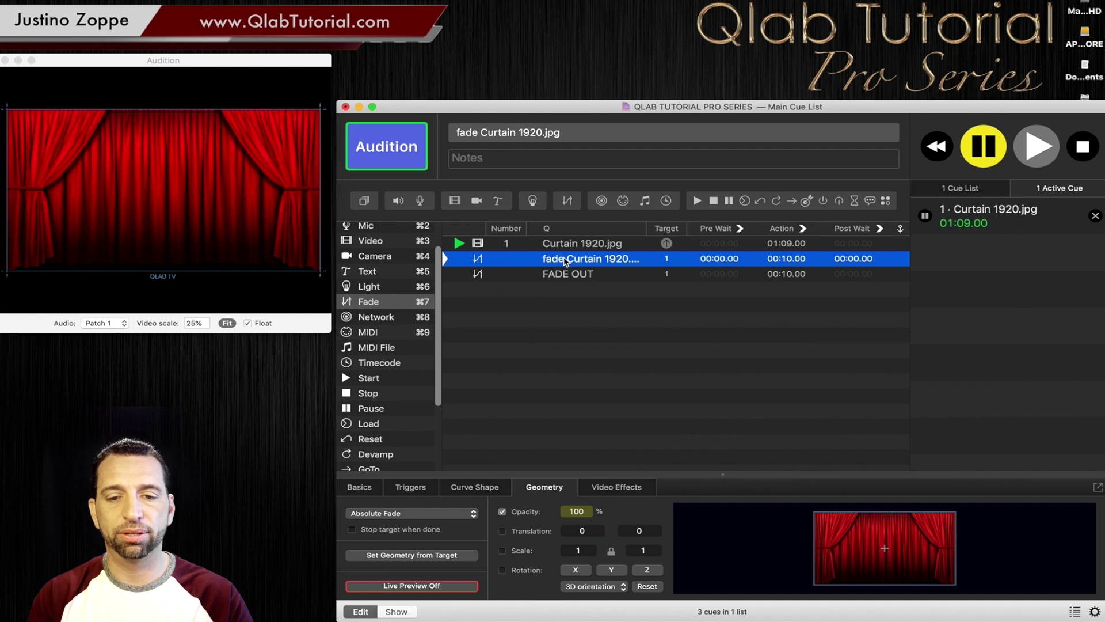
pyautogui.doubleClick(564, 260)
pyautogui.write('FADE IN')
pyautogui.press('Return')
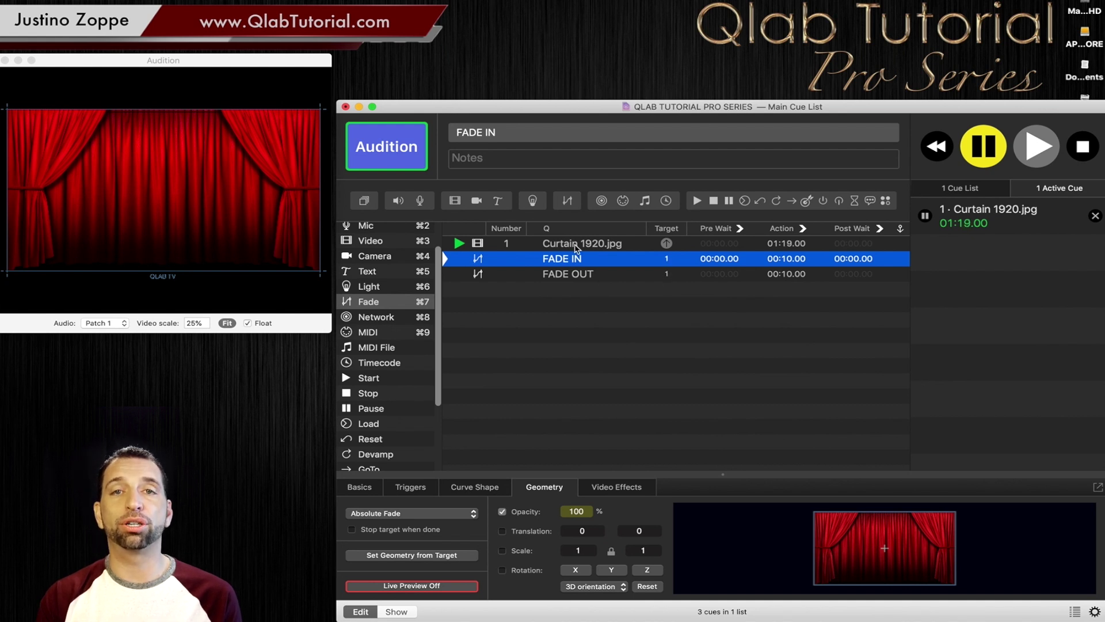
# Run the FADE OUT cue and enable its option to stop the target when done.
pyautogui.click(567, 275)
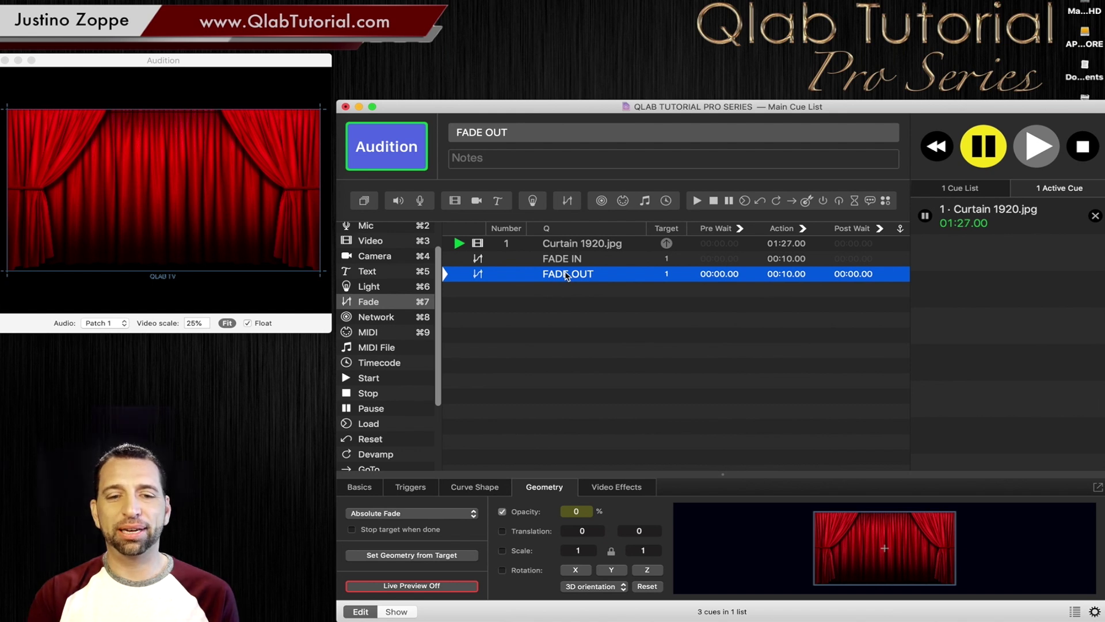
pyautogui.press('space')
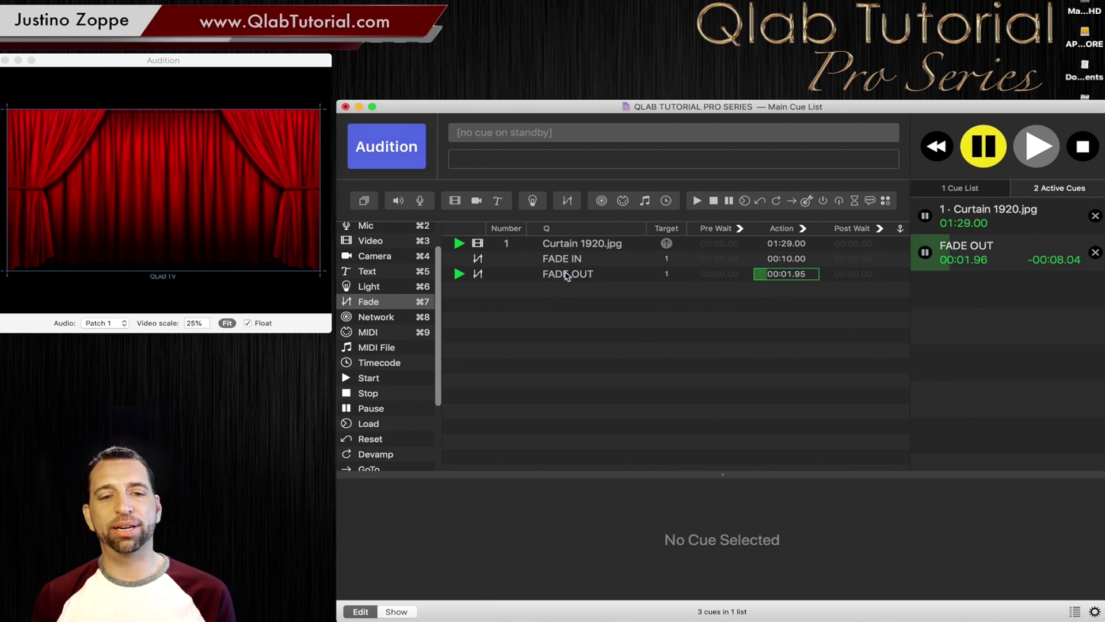
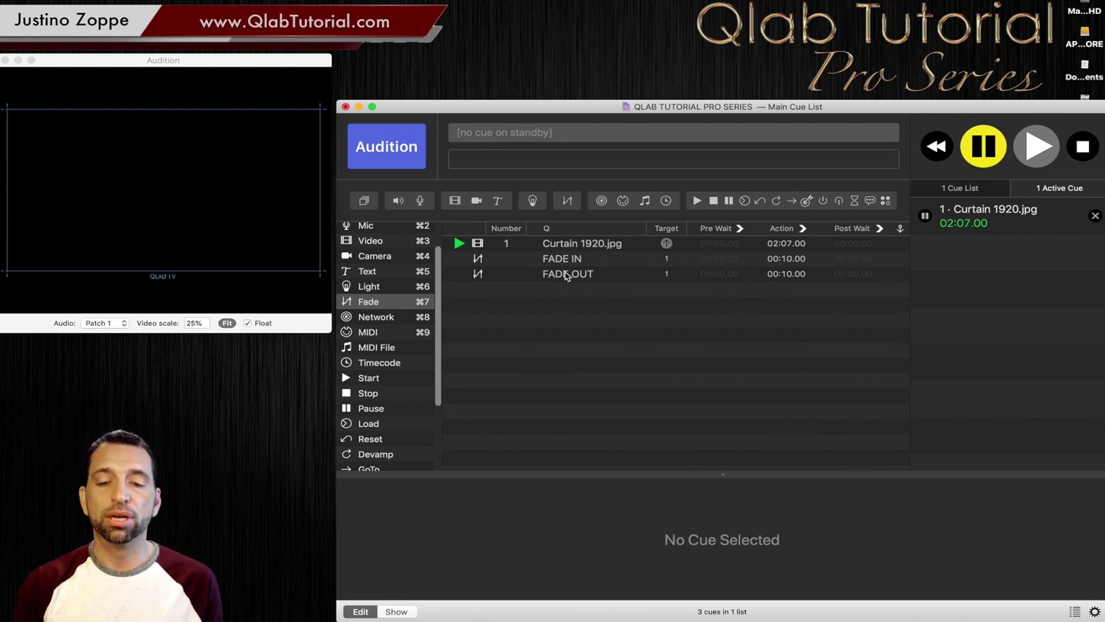
pyautogui.click(563, 276)
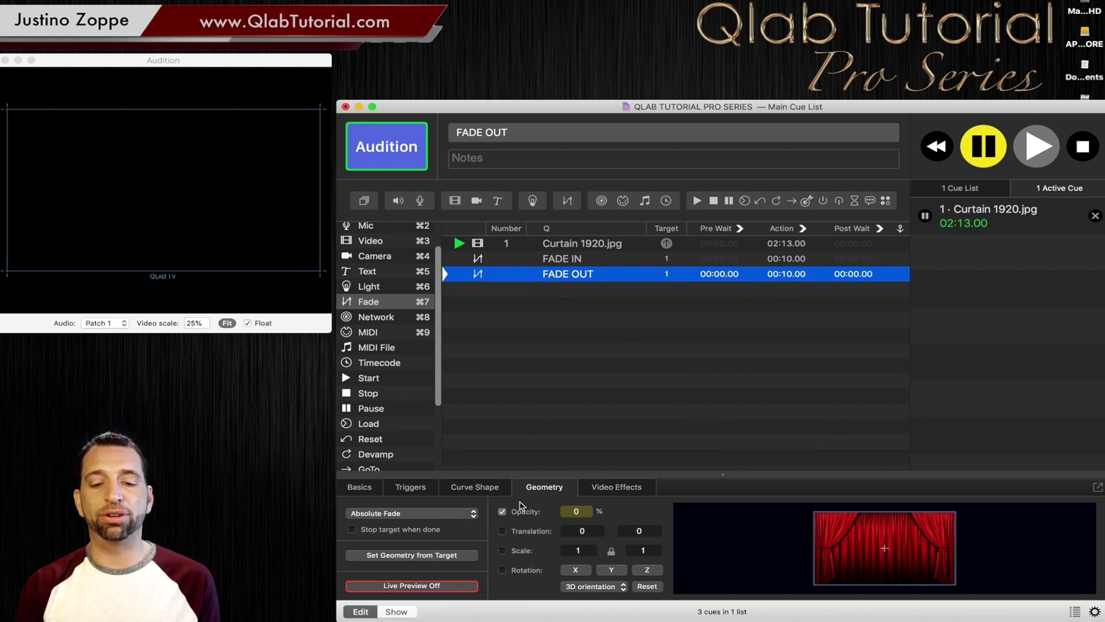
pyautogui.click(351, 529)
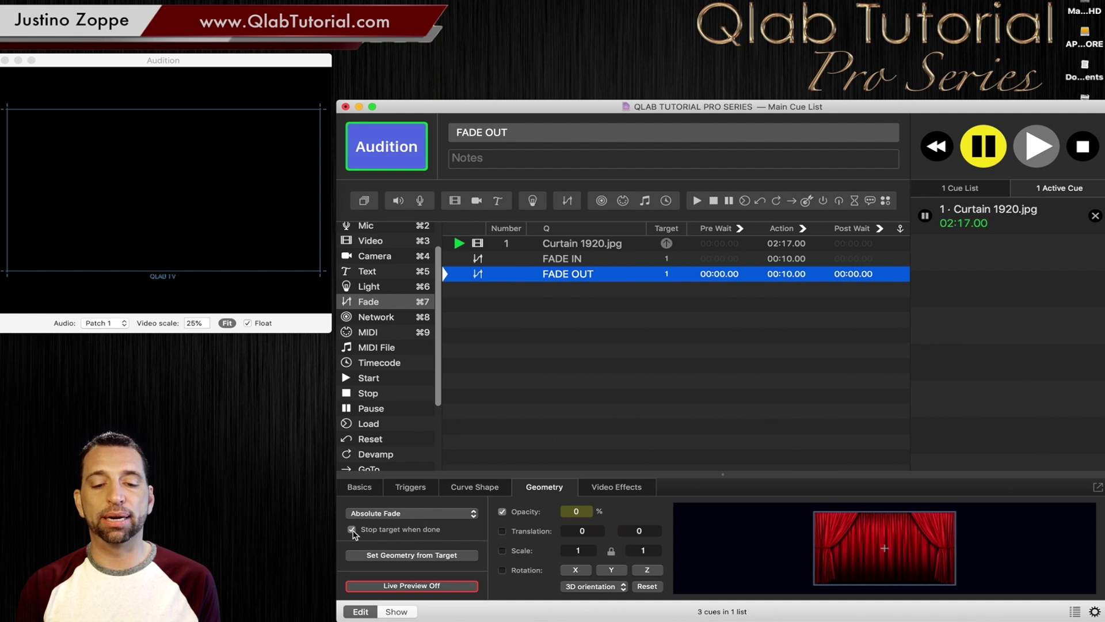
pyautogui.click(602, 389)
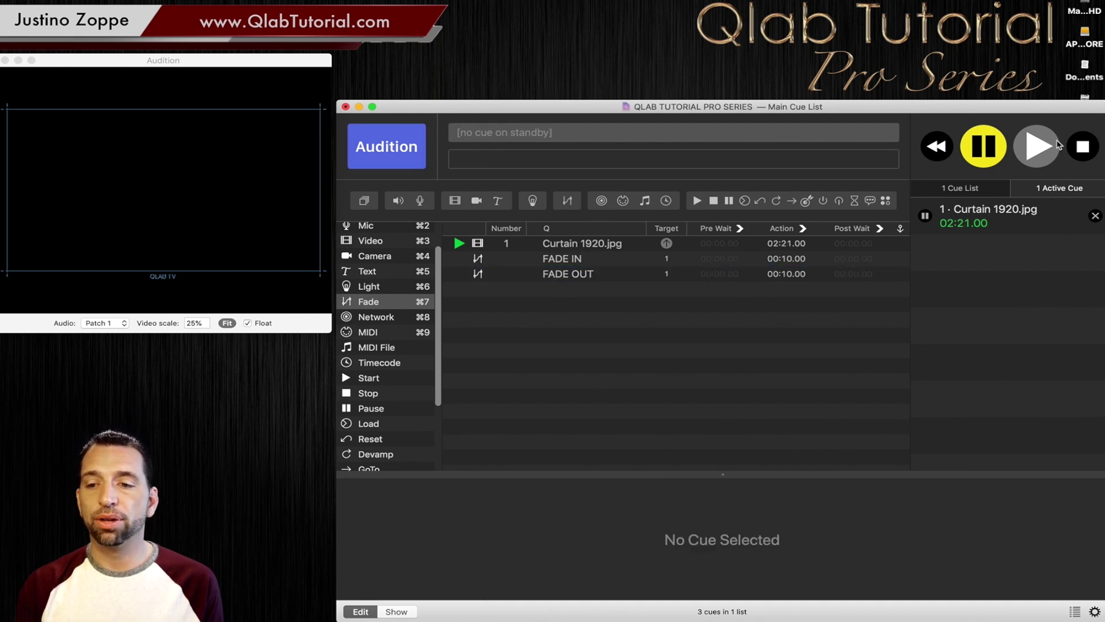
# Stop all playback and start the Curtain 1920.jpg cue again.
pyautogui.press('Escape')
pyautogui.click(574, 244)
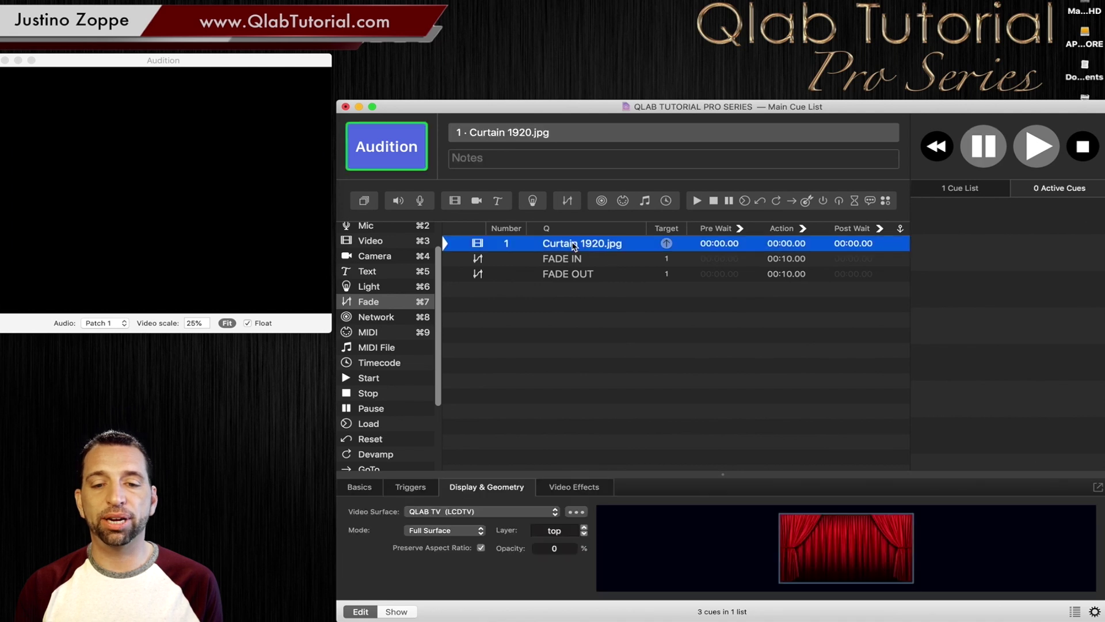
pyautogui.press('space')
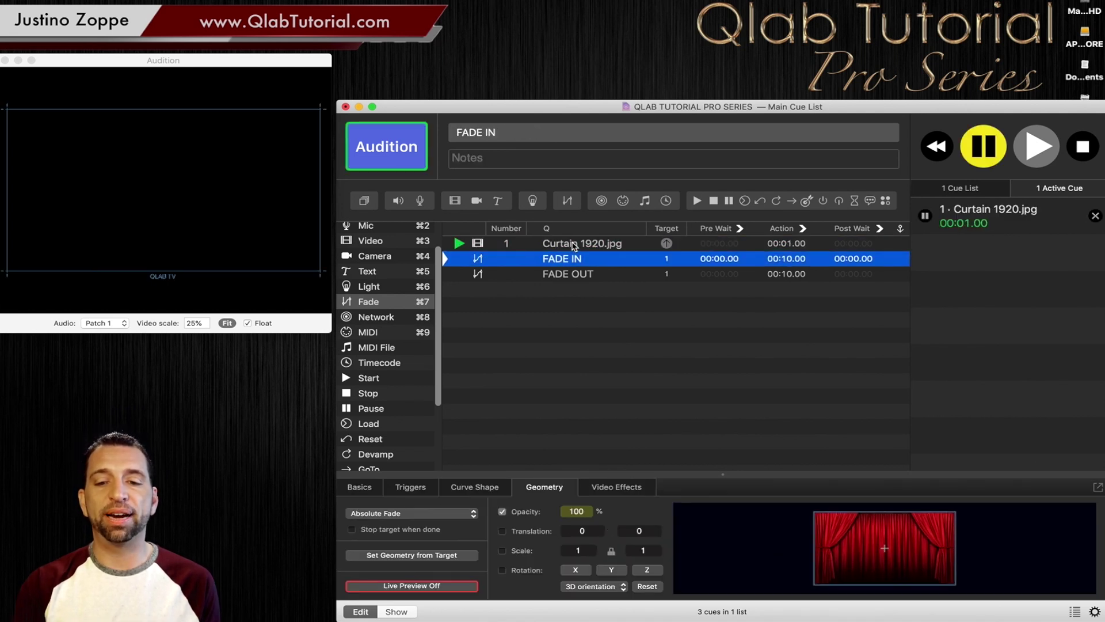
# Set the action duration of both the FADE IN and FADE OUT cues to 4 seconds.
pyautogui.doubleClick(789, 257)
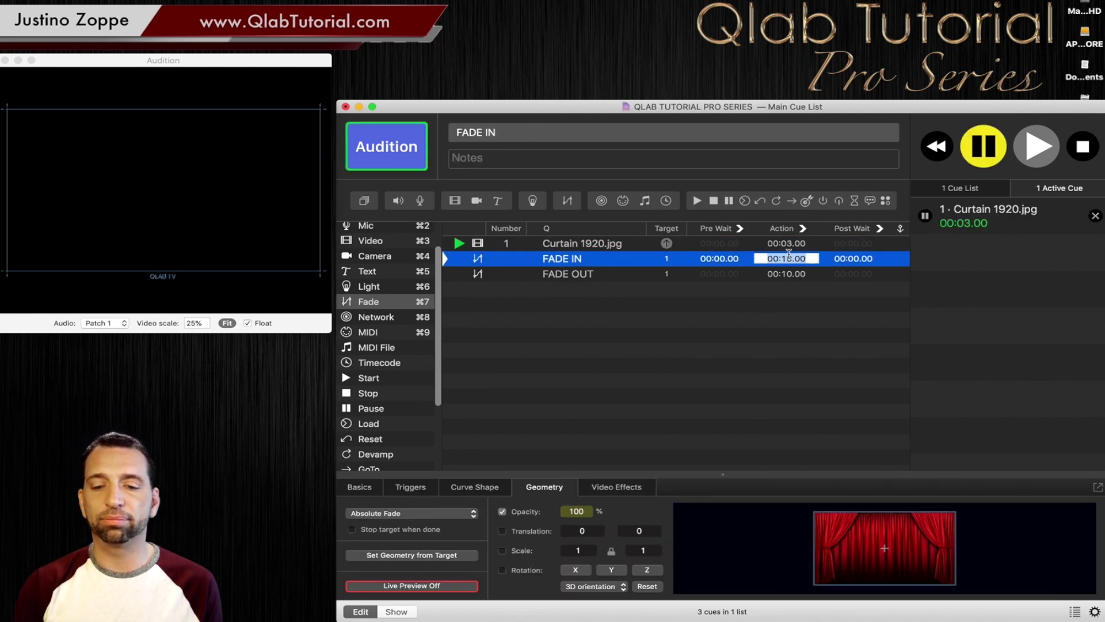
pyautogui.write('4')
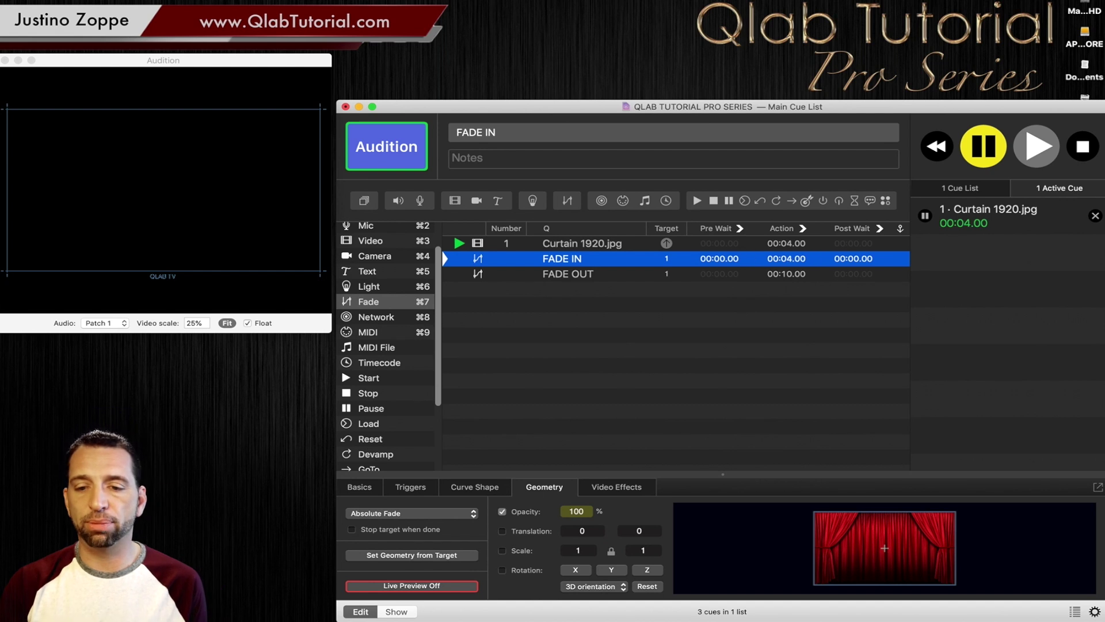
pyautogui.doubleClick(784, 275)
pyautogui.write('4')
pyautogui.press('Return')
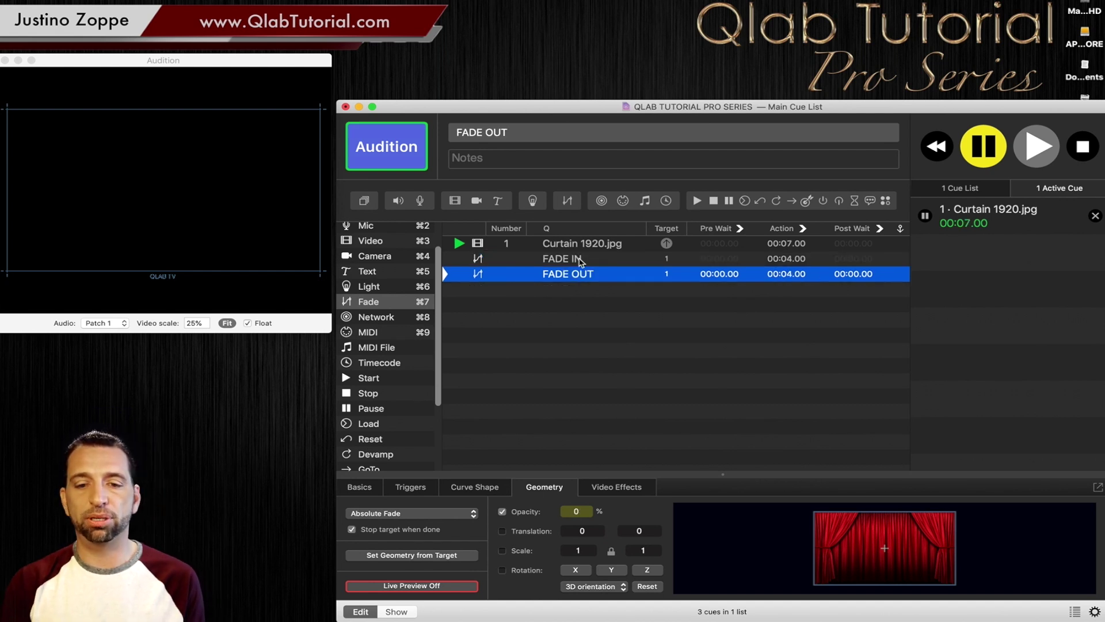
# Run the FADE IN cue and follow it with the FADE OUT cue to test both fades.
pyautogui.click(551, 262)
pyautogui.press('space')
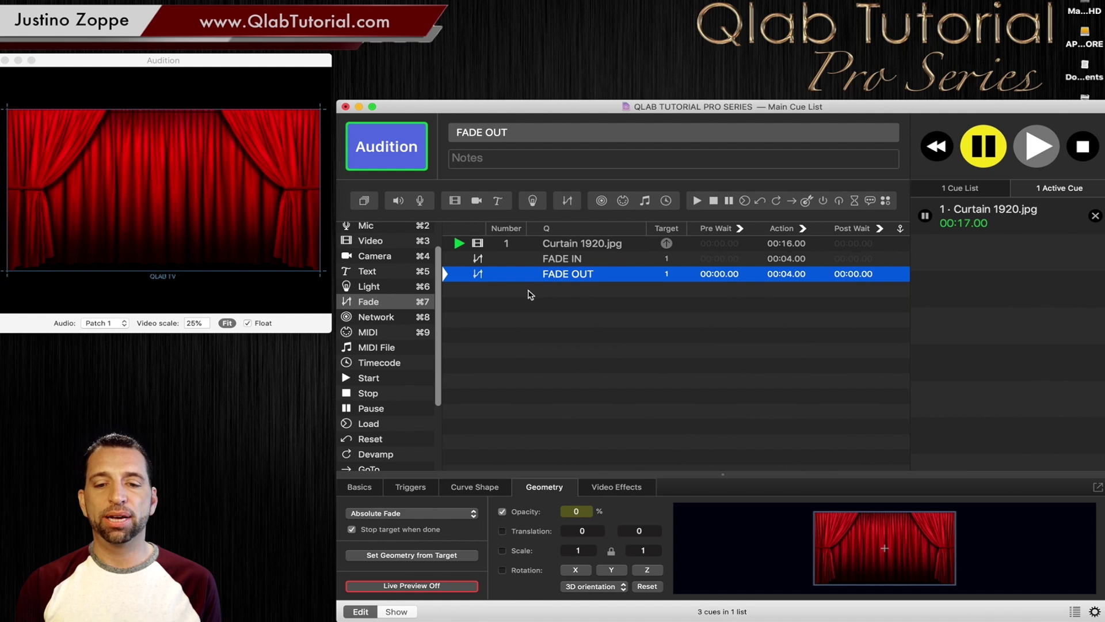
pyautogui.press('space')
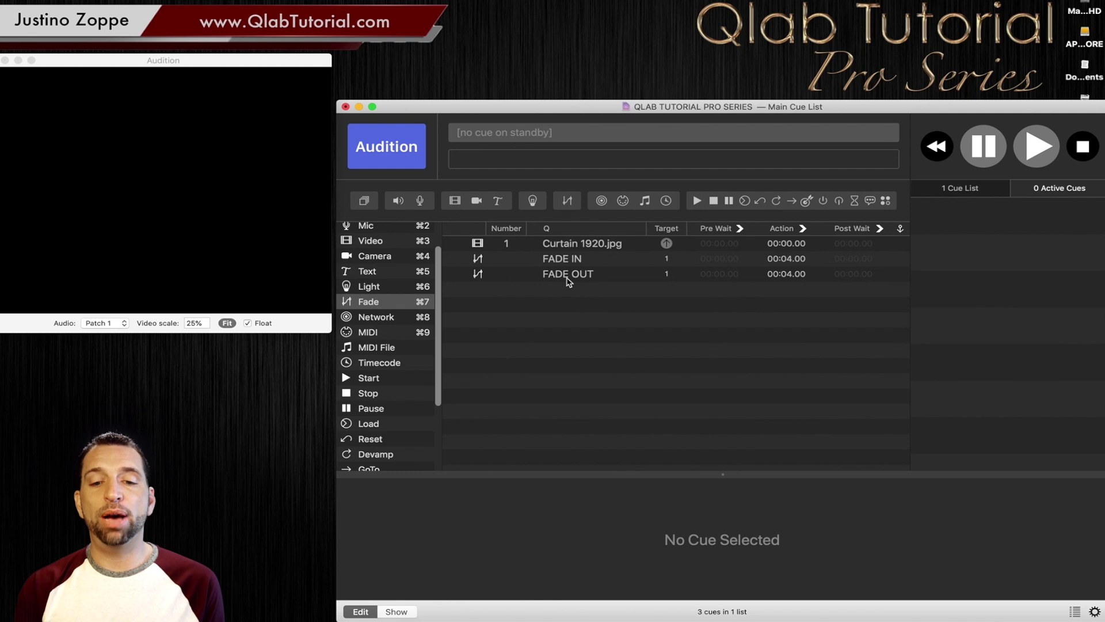
# Duplicate the FADE OUT cue and set the duplicate's target opacity to 100%.
pyautogui.click(569, 282)
pyautogui.press('super+d')
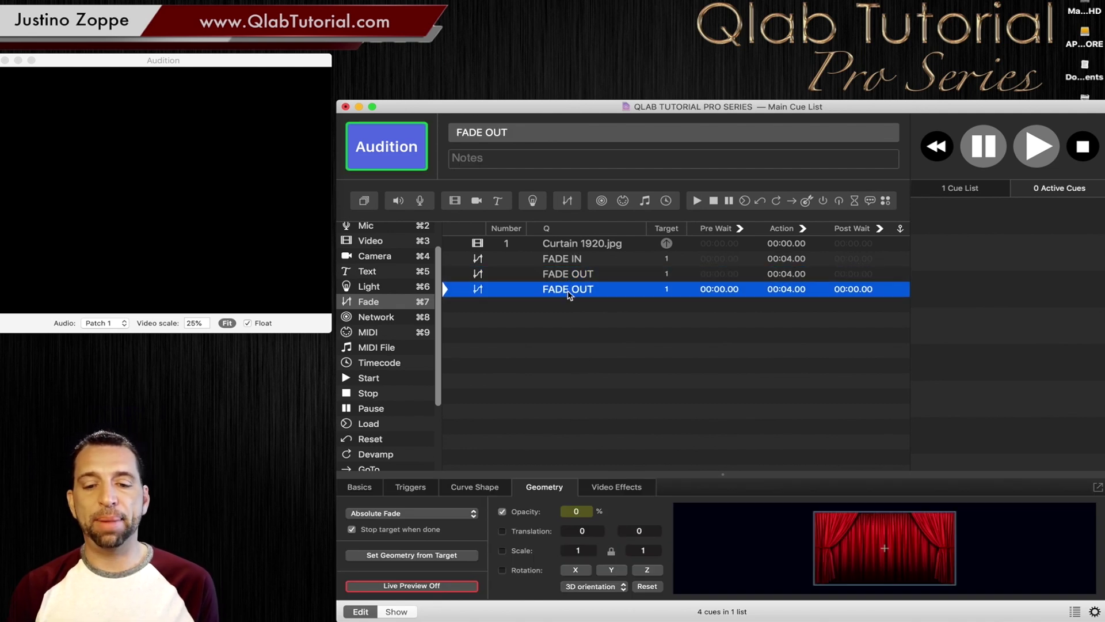
pyautogui.click(577, 511)
pyautogui.write('100')
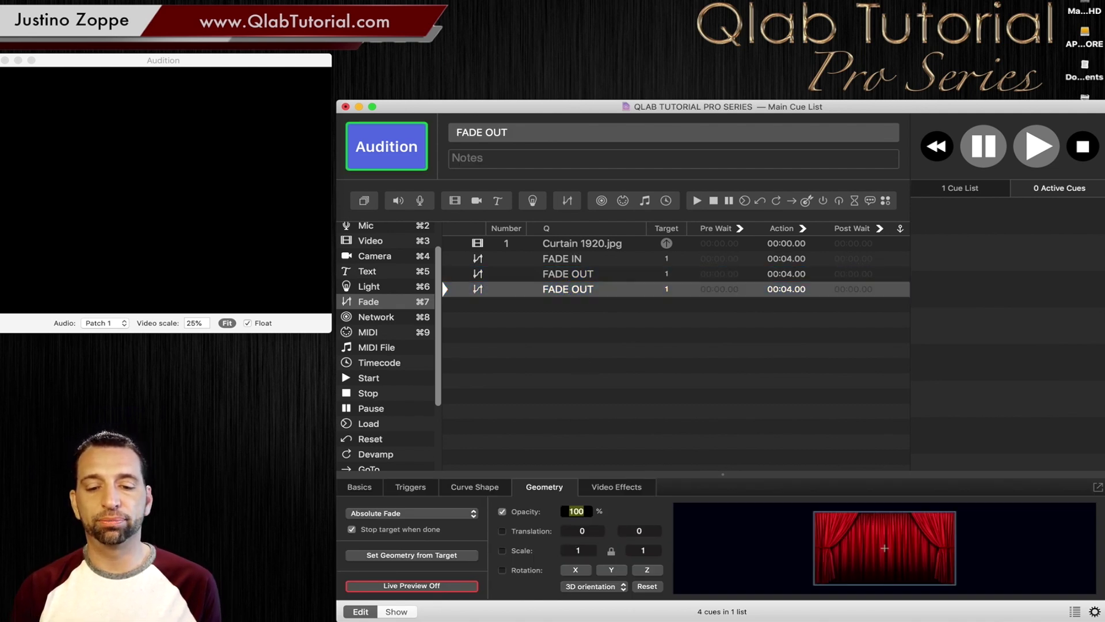
pyautogui.click(630, 294)
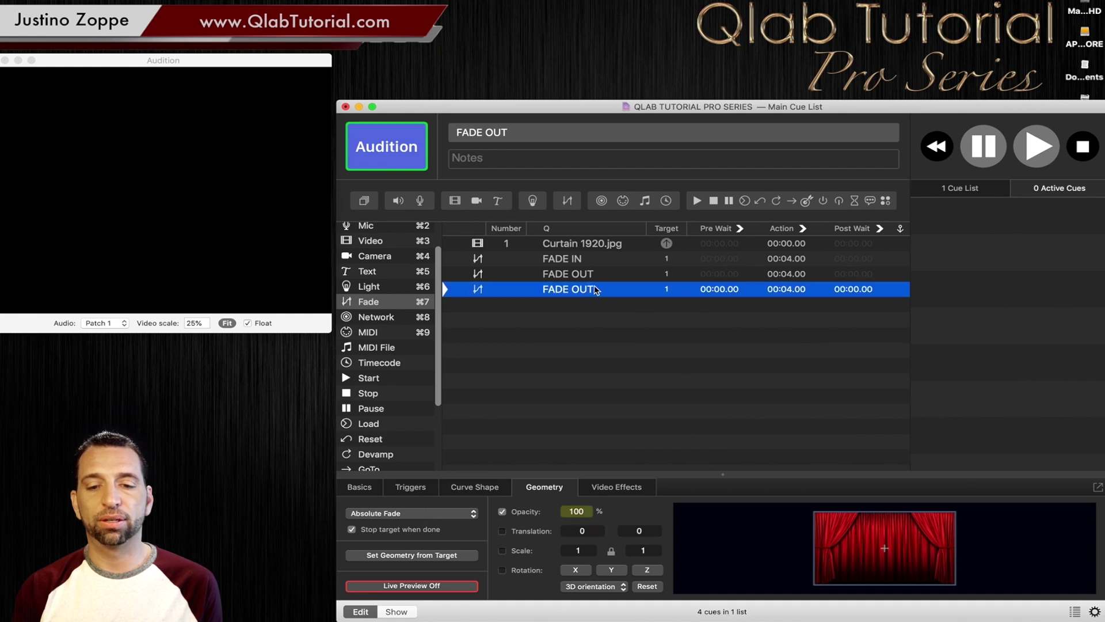
# Rename the duplicated FADE OUT cue as NEW FADE IN.
pyautogui.click(588, 247)
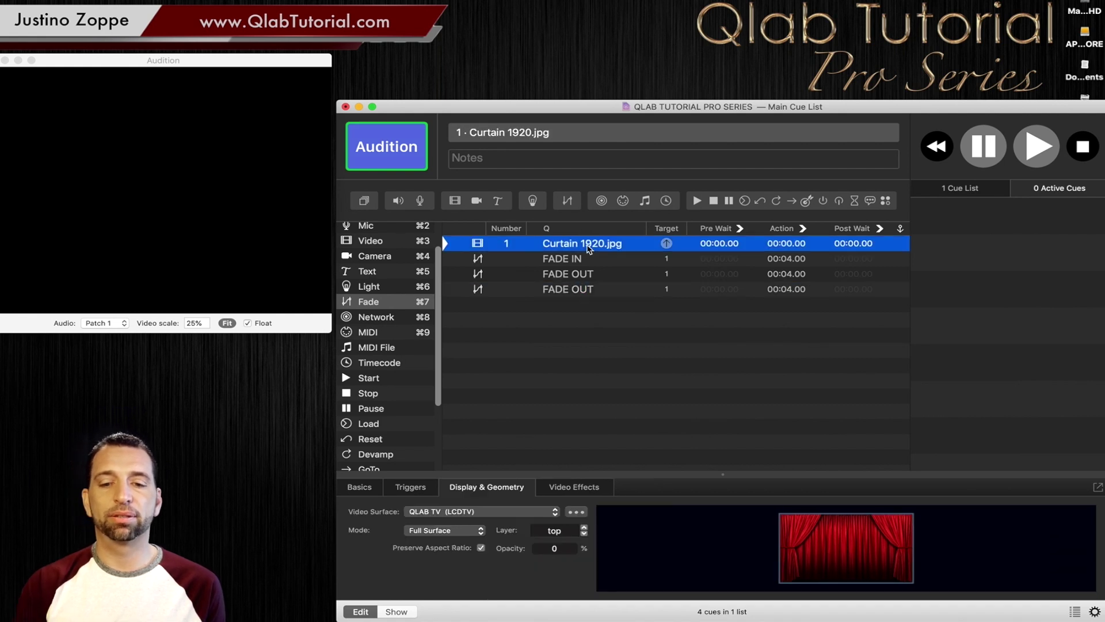
pyautogui.click(583, 288)
pyautogui.click(582, 288)
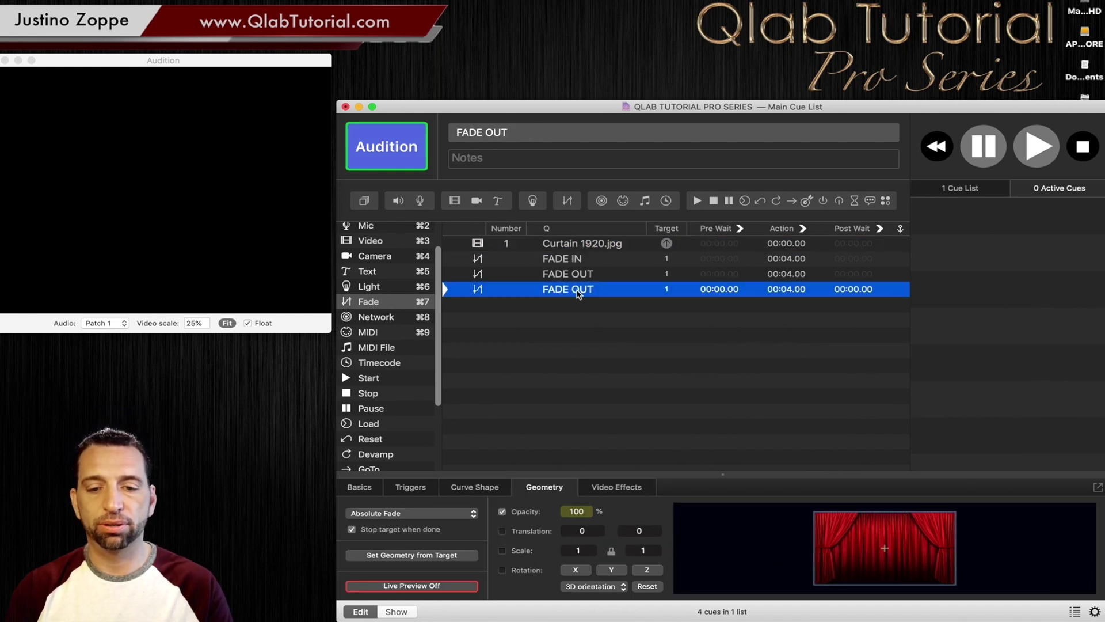
pyautogui.write('NEW FADE IN')
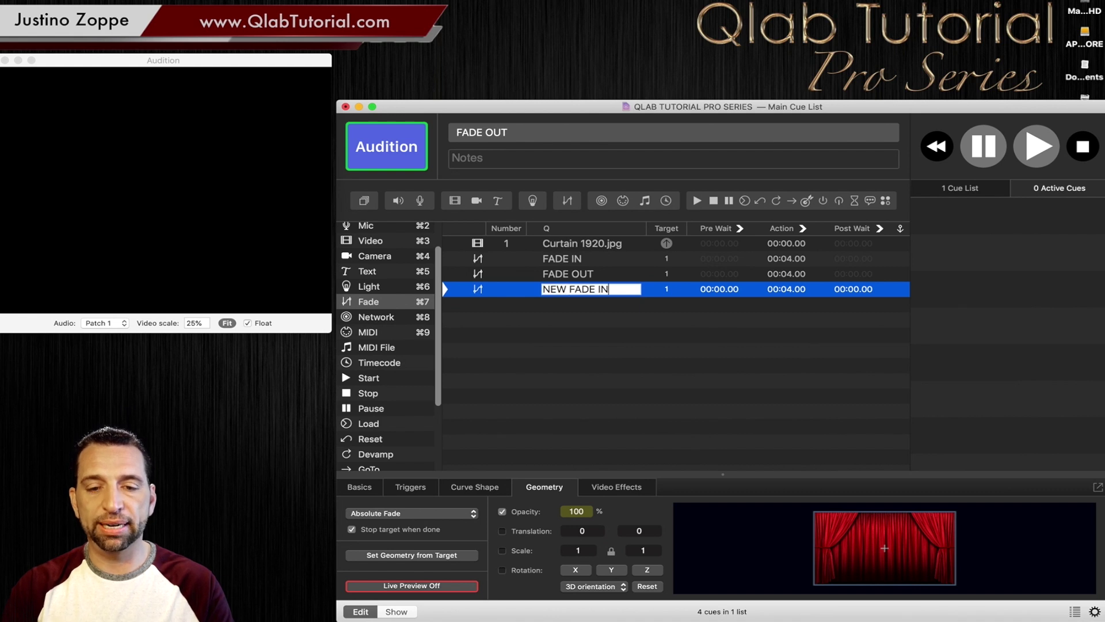
pyautogui.press('Return')
# Start the Curtain 1920.jpg cue and run the NEW FADE IN cue on it.
pyautogui.click(576, 246)
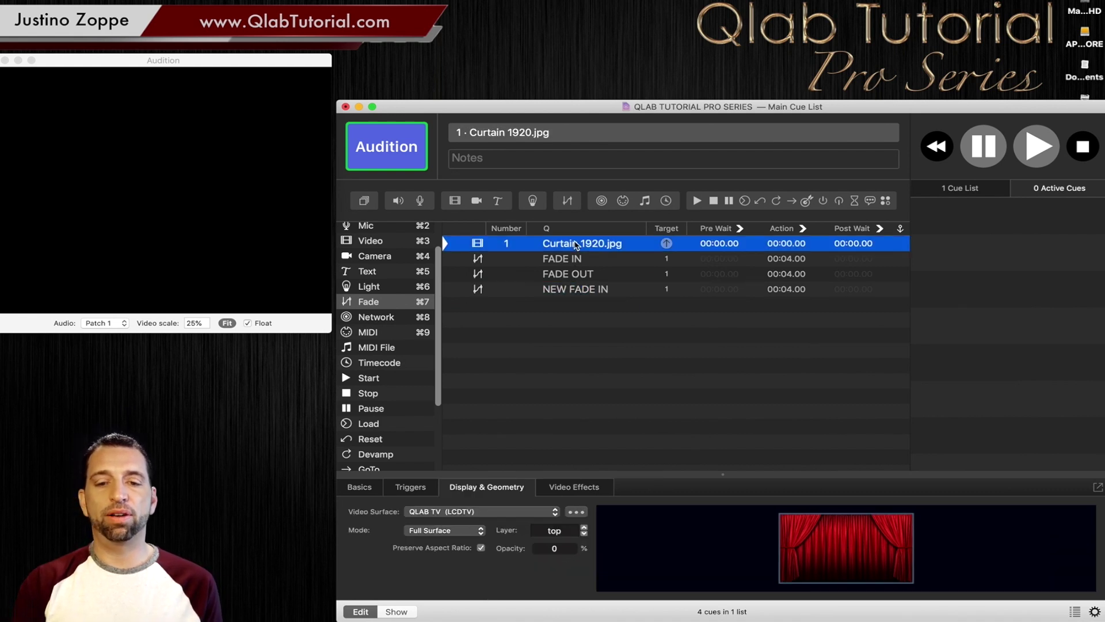
pyautogui.press('space')
pyautogui.click(568, 292)
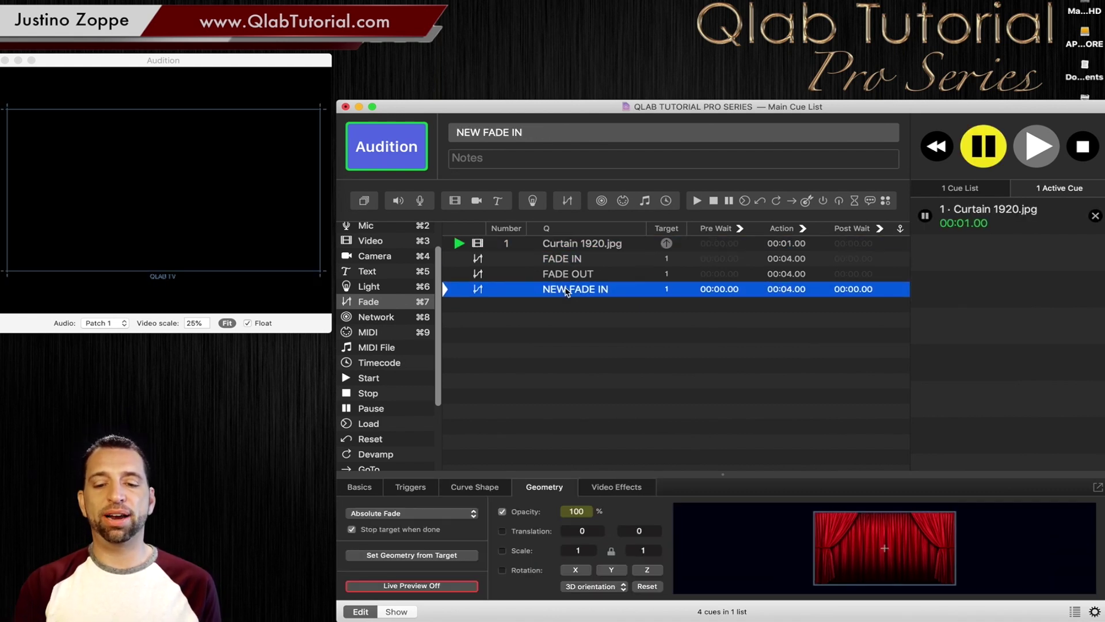
pyautogui.press('space')
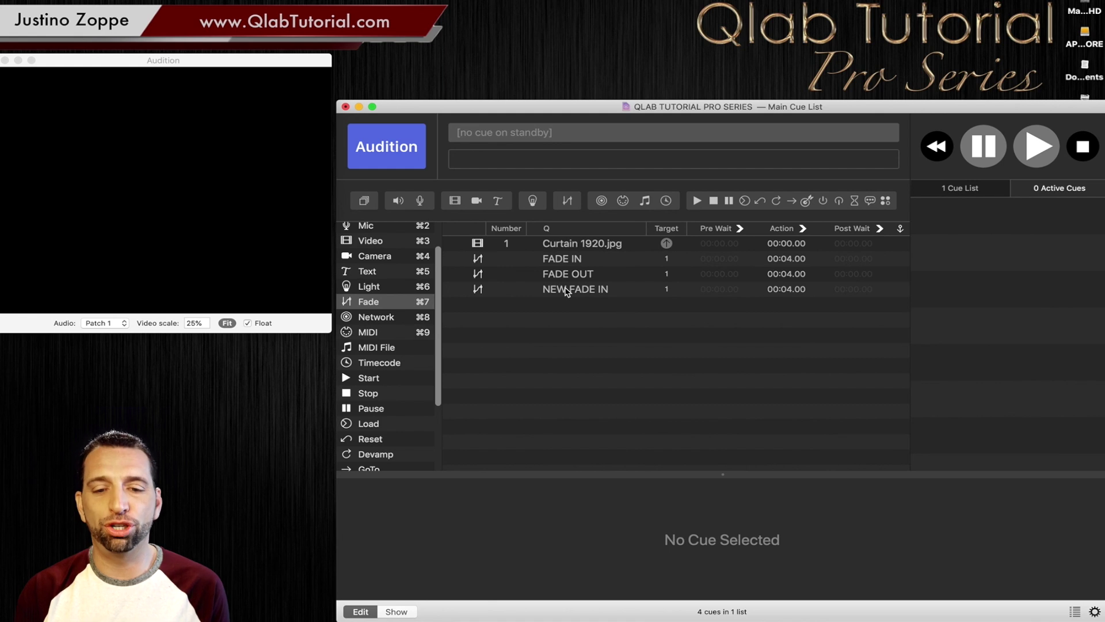
# Bring up the fade settings of the NEW FADE IN cue.
pyautogui.click(567, 290)
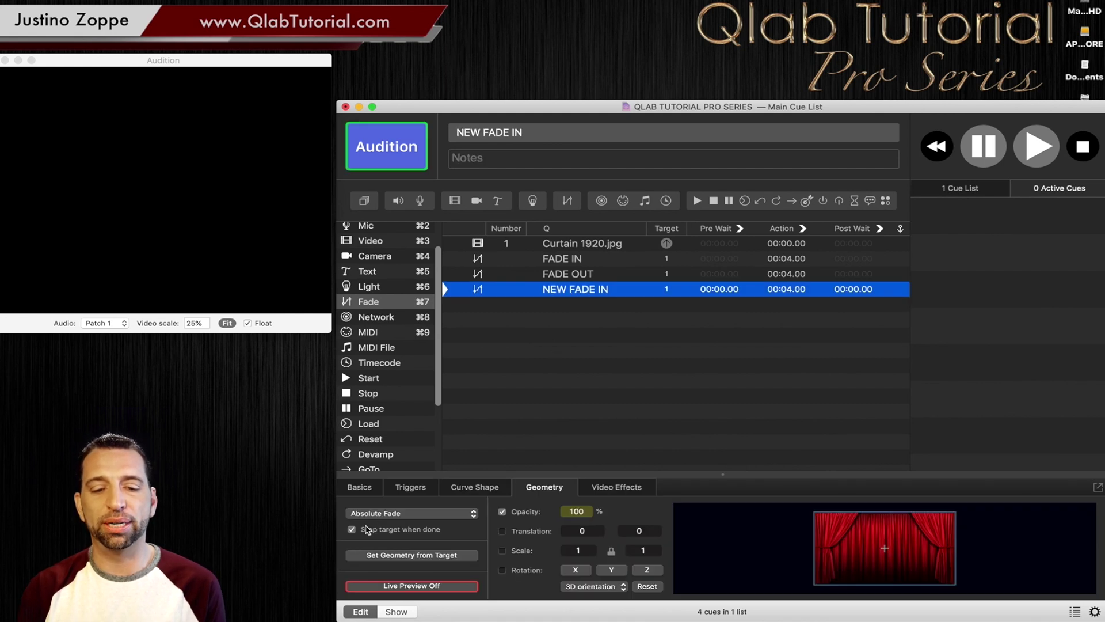